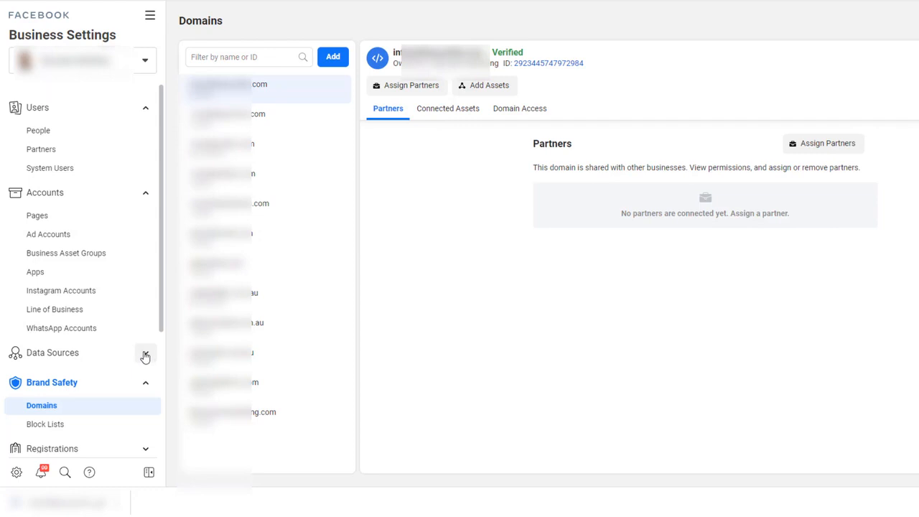
Open the infuse fitness pixel from Data Sources > Pixels in Events Manager.
click(142, 356)
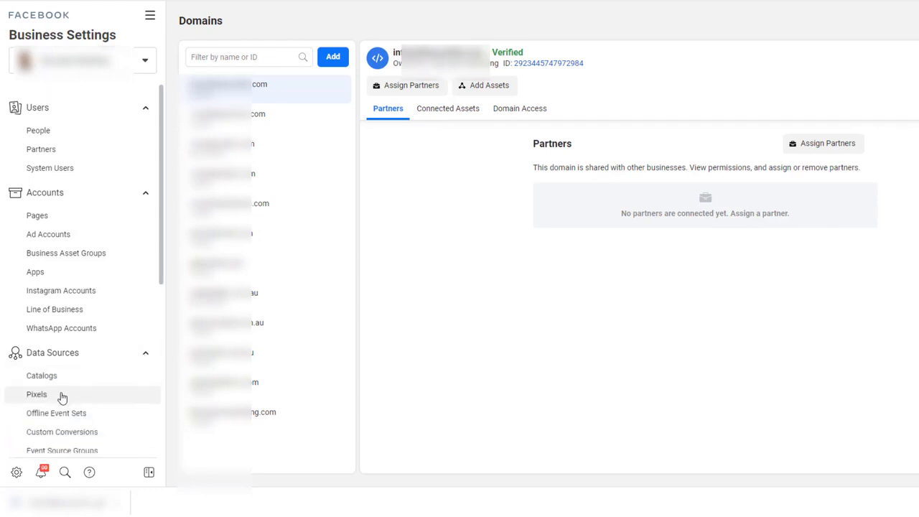
click(63, 396)
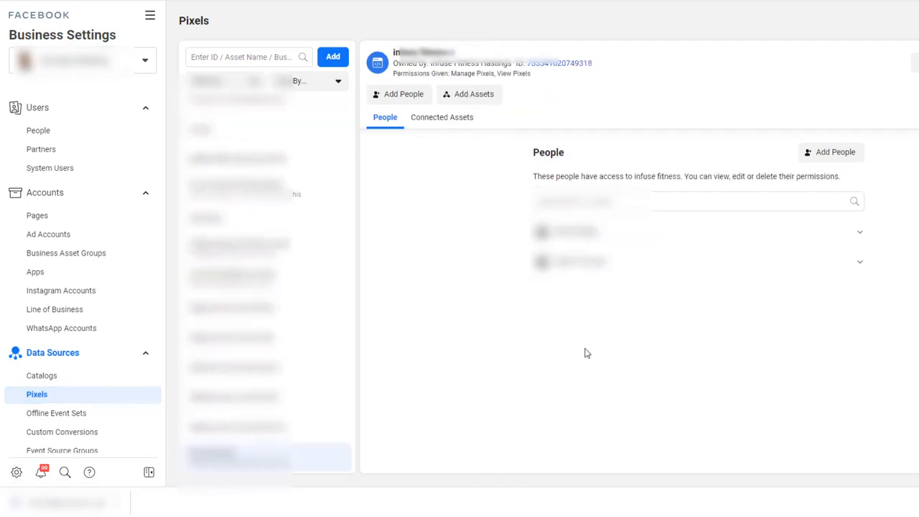
click(761, 117)
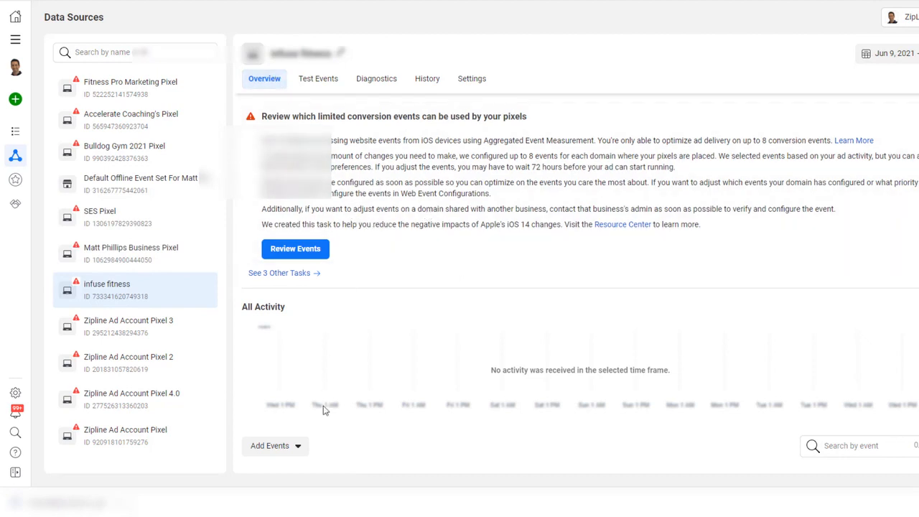
Copy the pixel's base code for manual installation on a new website, then close the dialog.
click(298, 449)
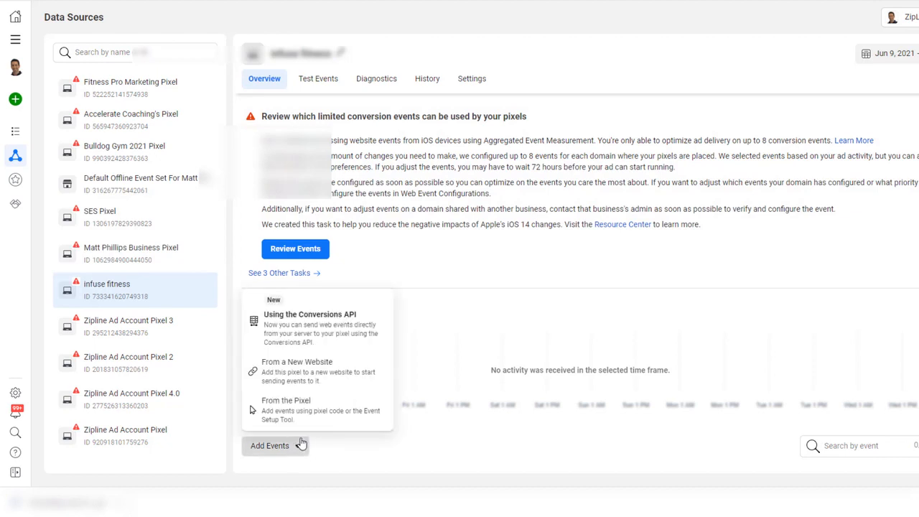
click(343, 375)
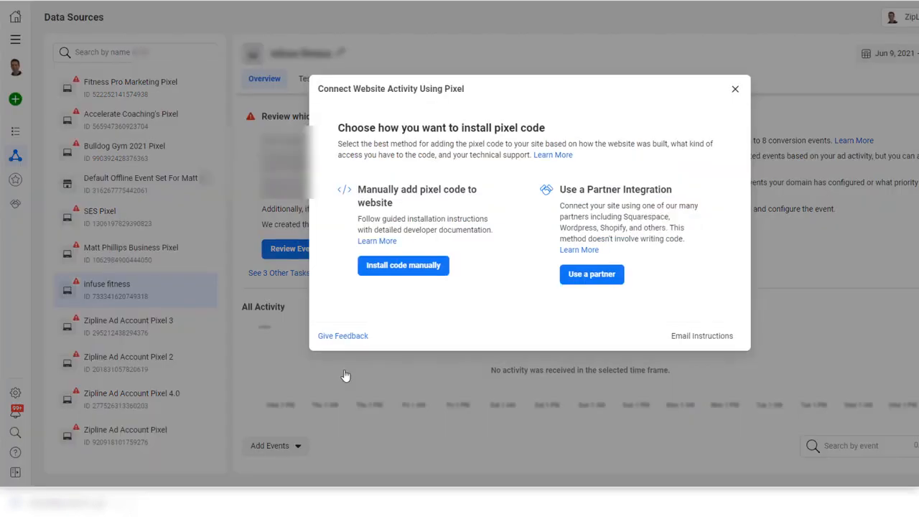
click(431, 269)
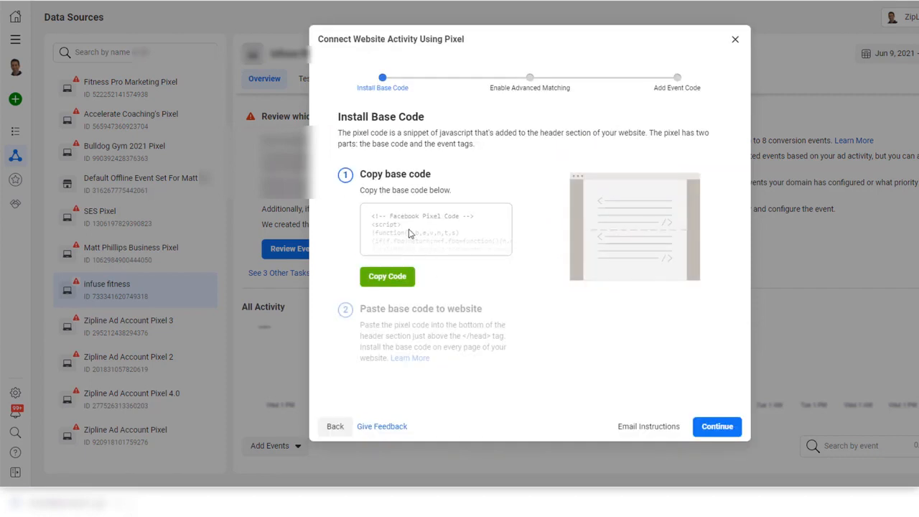
click(398, 281)
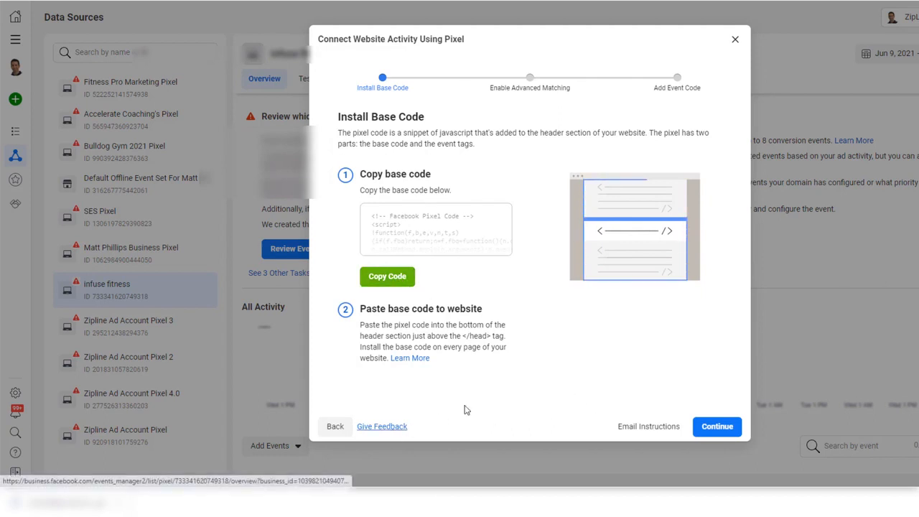
click(736, 42)
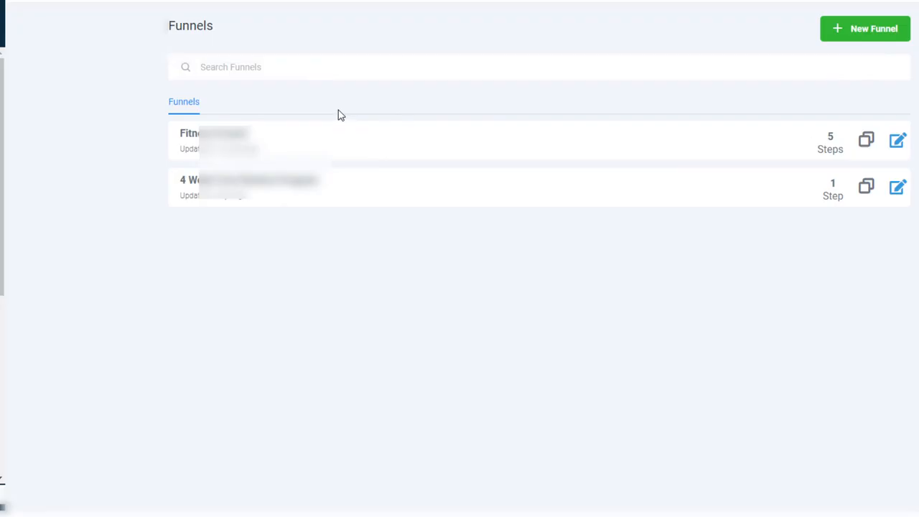
Paste the pixel base code into the Fitness Funnel's head tracking code and save.
click(232, 139)
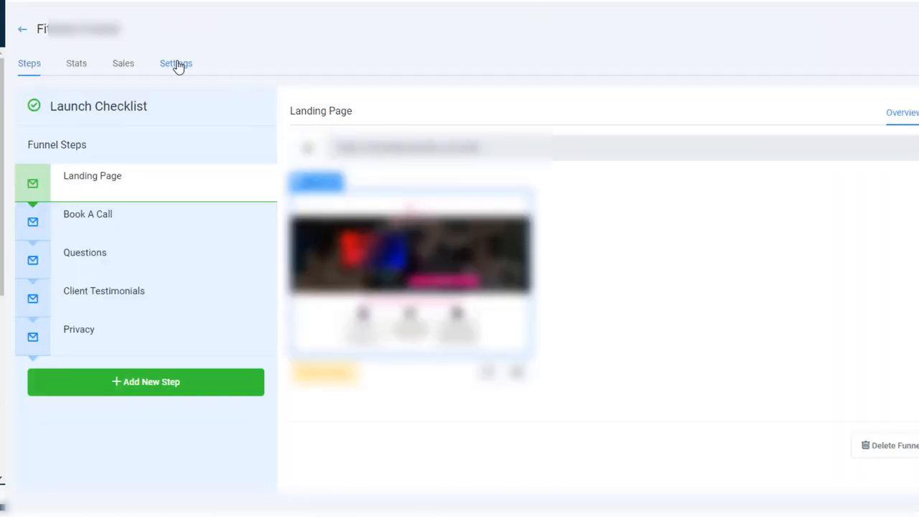
click(180, 68)
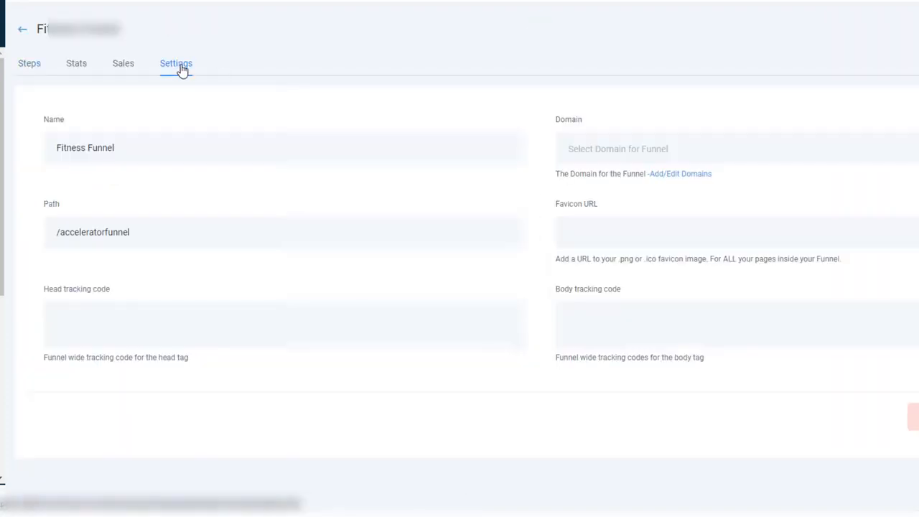
click(187, 323)
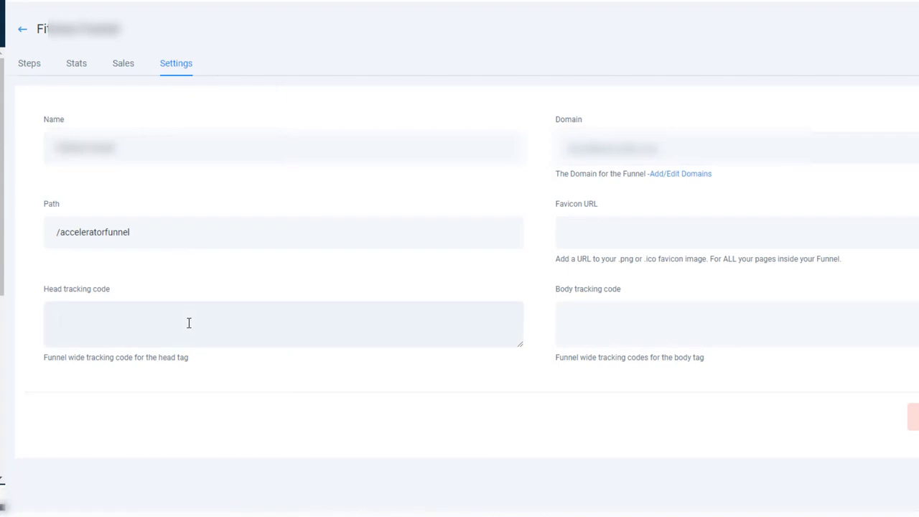
key(ctrl+v)
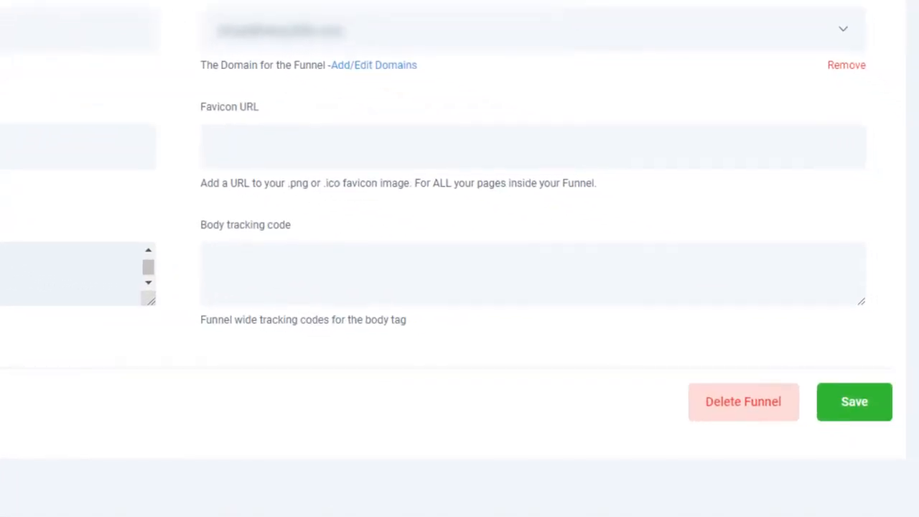
click(855, 406)
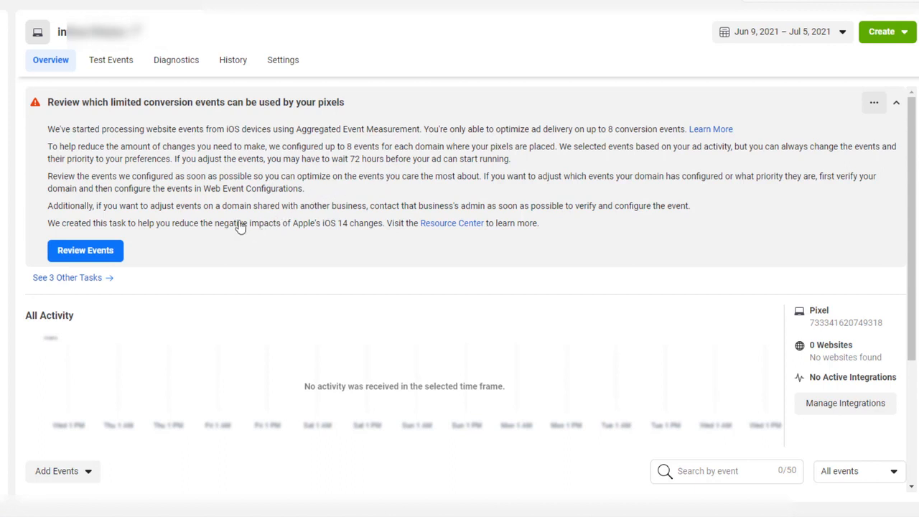
Launch the Event Setup Tool via Add Events > From the Pixel.
scroll(127, 349, down, 2)
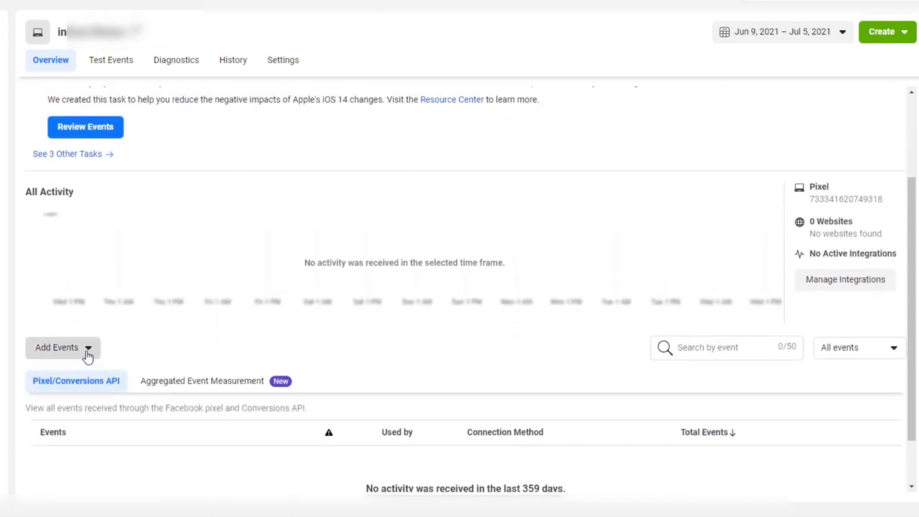
click(87, 349)
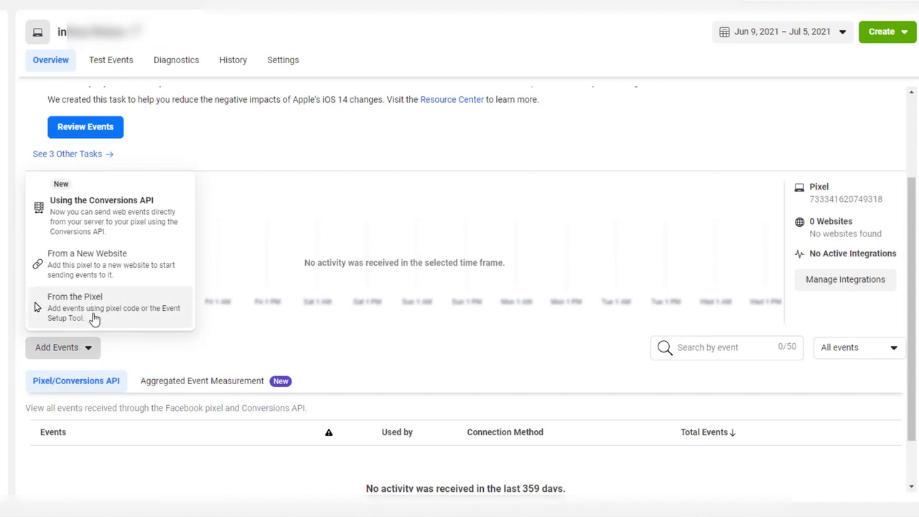
click(126, 313)
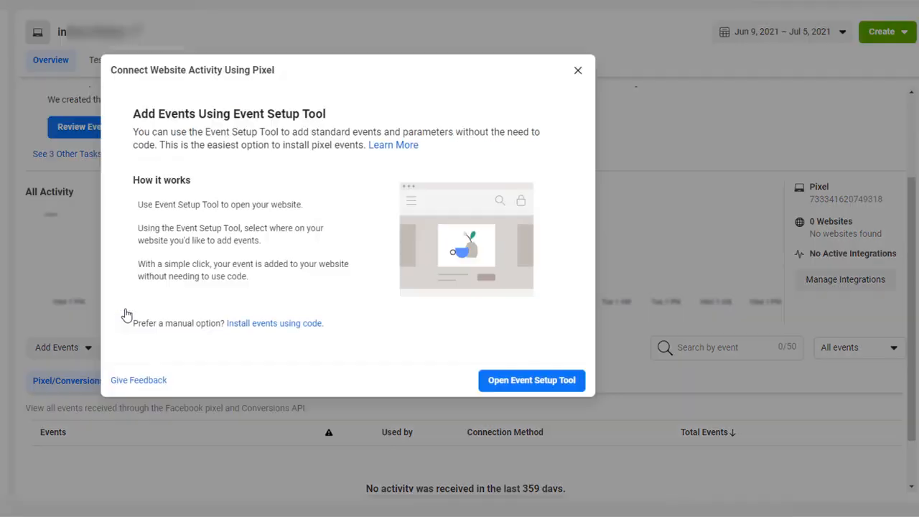
click(550, 386)
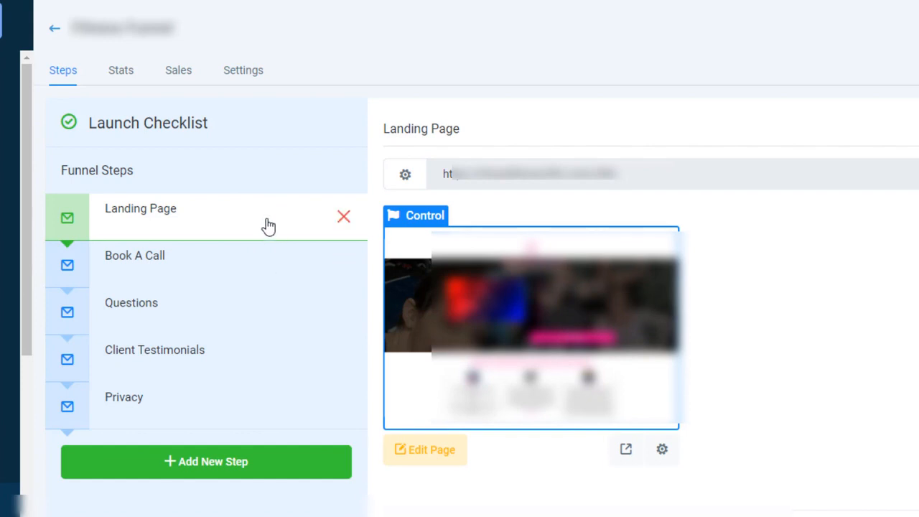
Copy the Book A Call step's page URL into Facebook's Website URL field.
click(266, 273)
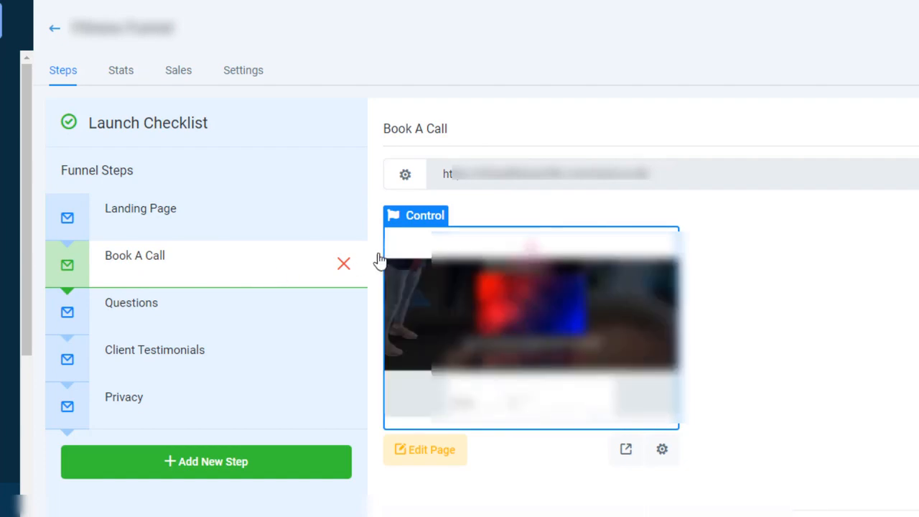
click(543, 174)
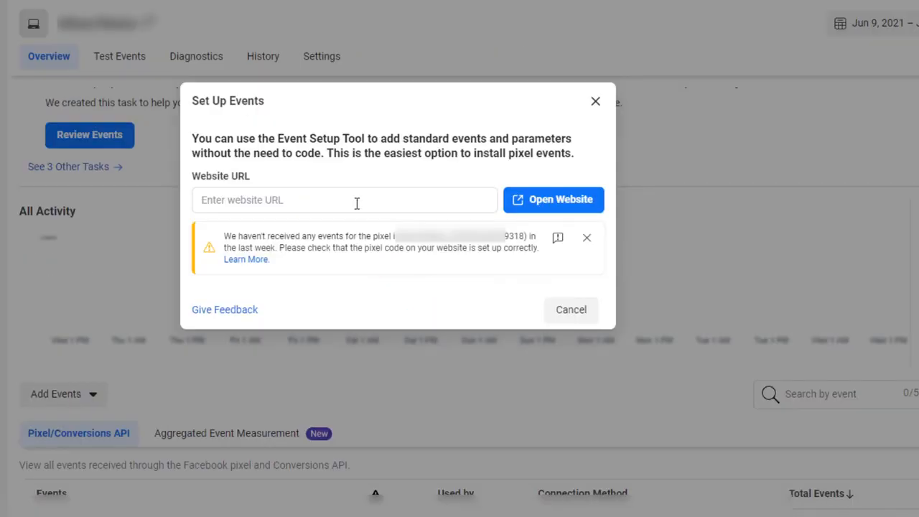
click(357, 203)
key(ctrl+v)
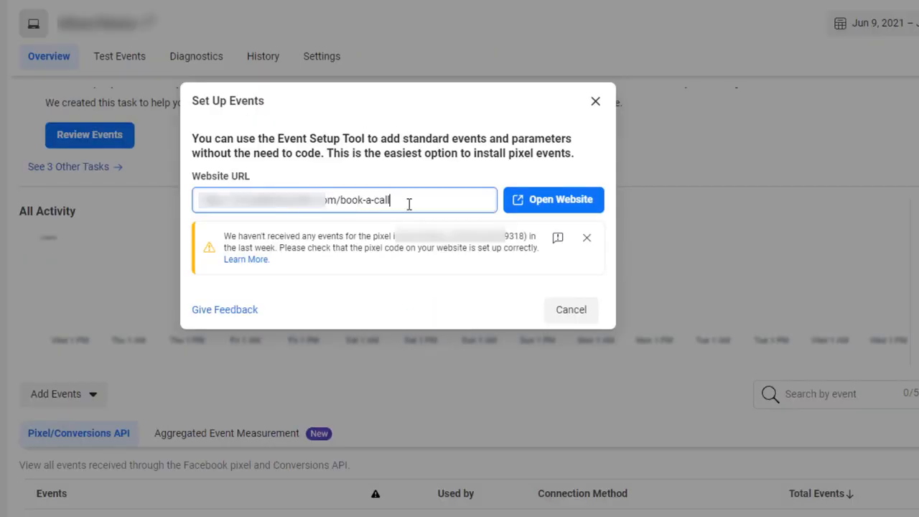
Open the site in the Event Setup Tool and track a Lead event by URL.
click(553, 200)
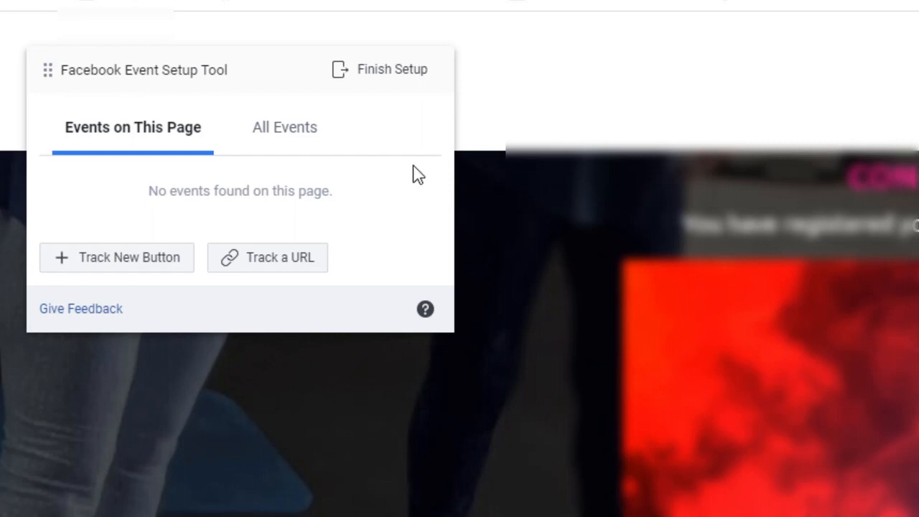
click(287, 269)
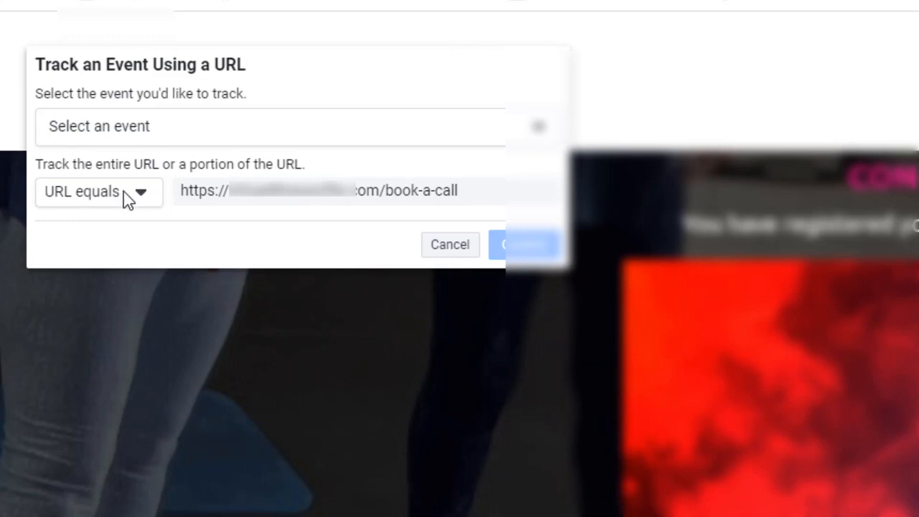
click(164, 136)
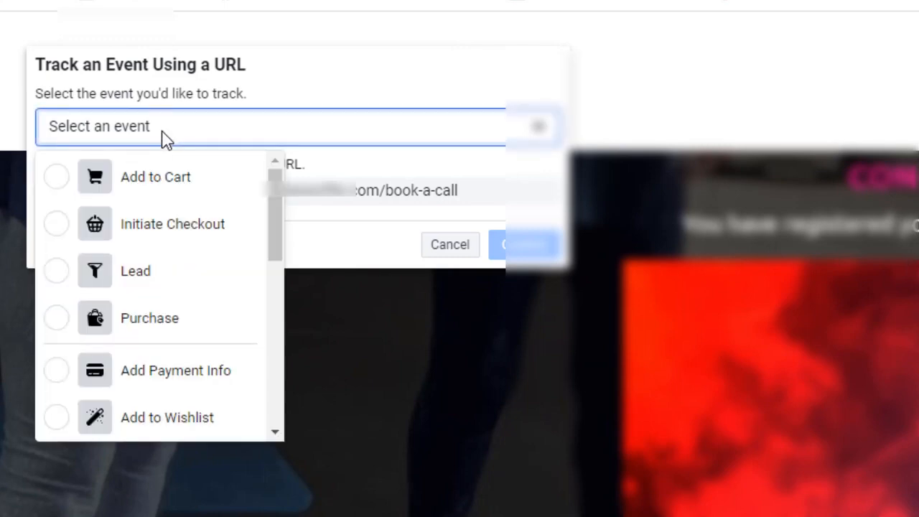
click(57, 271)
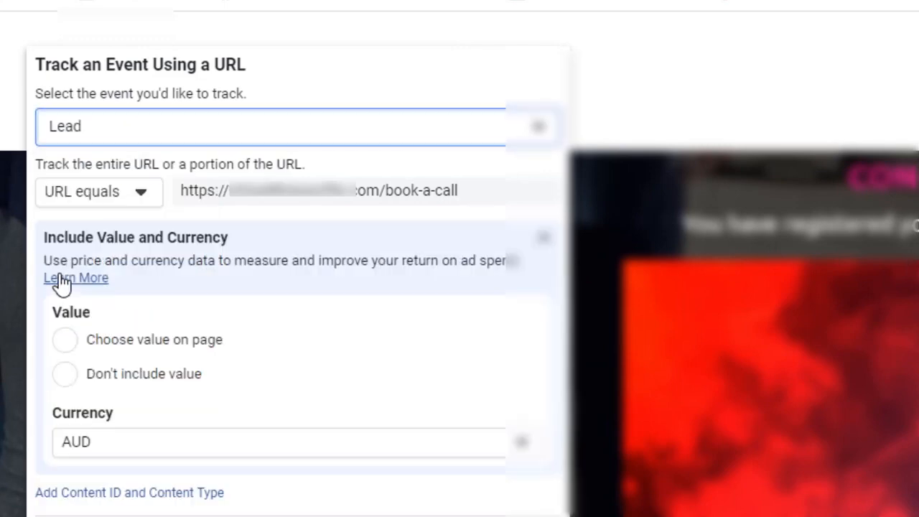
Make the Lead event match URLs that contain book-a-call.
click(141, 194)
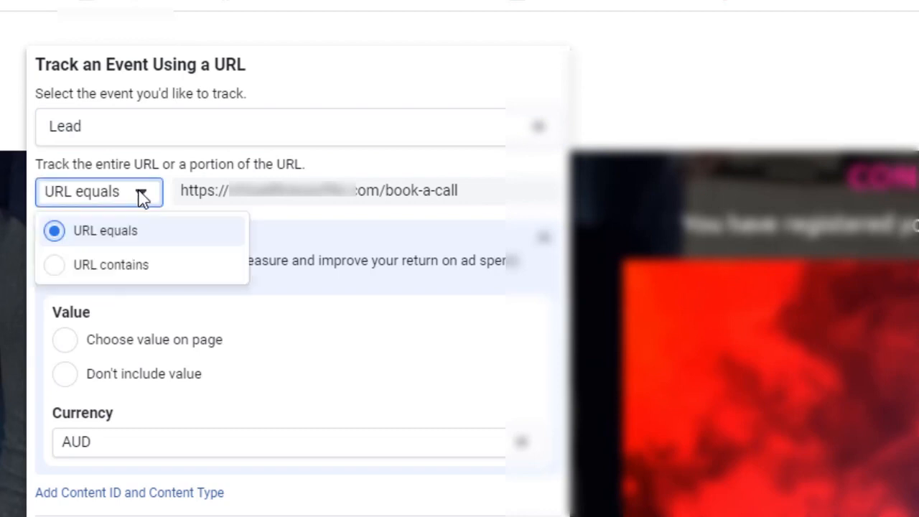
click(120, 270)
drag(403, 200, 82, 189)
key(BackSpace)
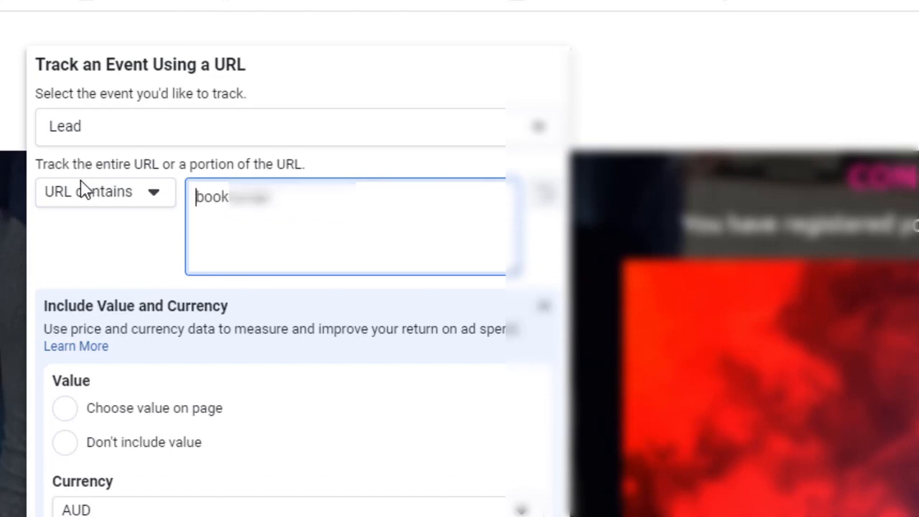
click(295, 193)
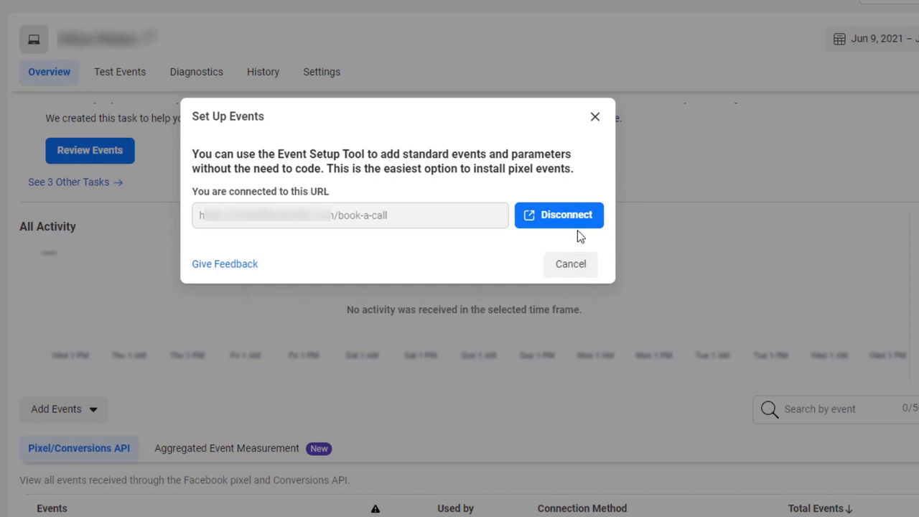
Close the setup dialog and open Configure Web Events under Aggregated Event Measurement.
click(595, 118)
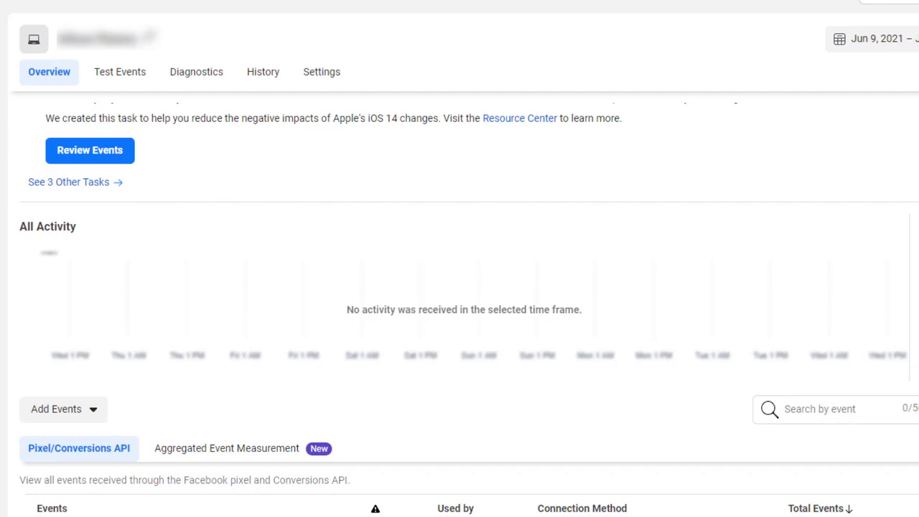
scroll(150, 119, up, 2)
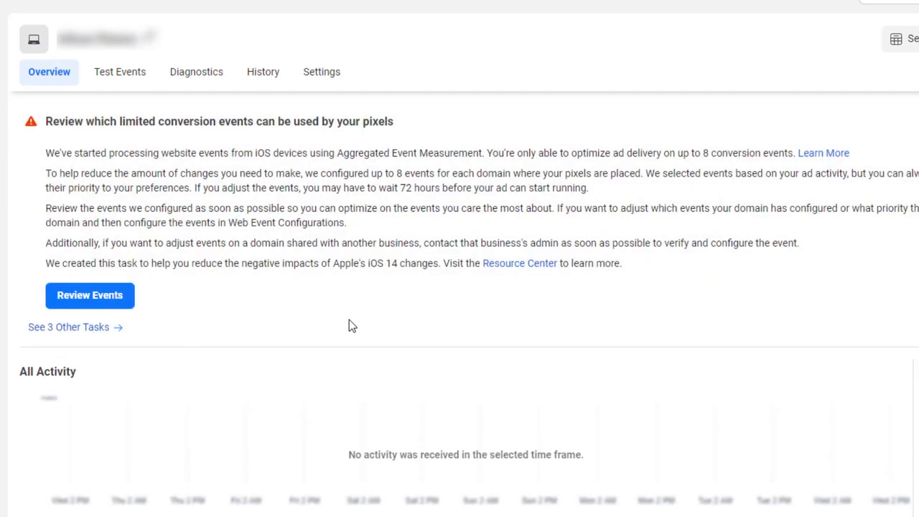
scroll(349, 319, down, 3)
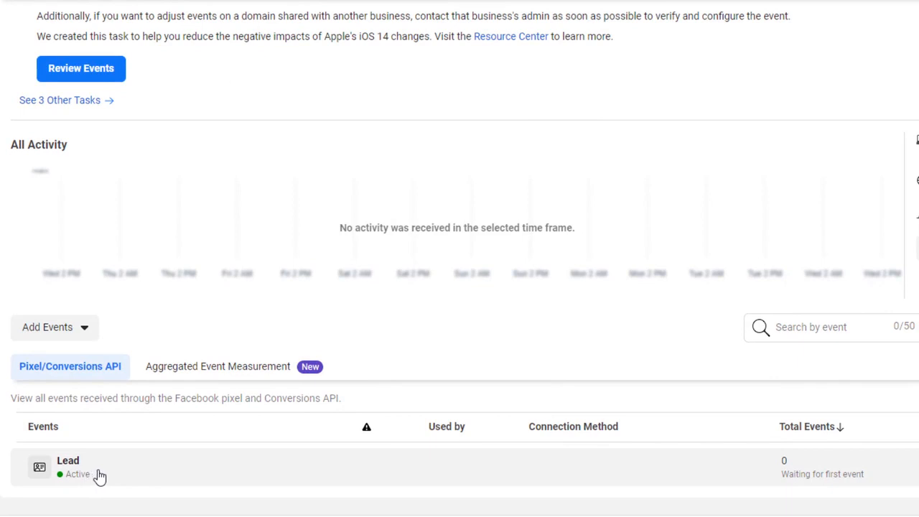
click(256, 372)
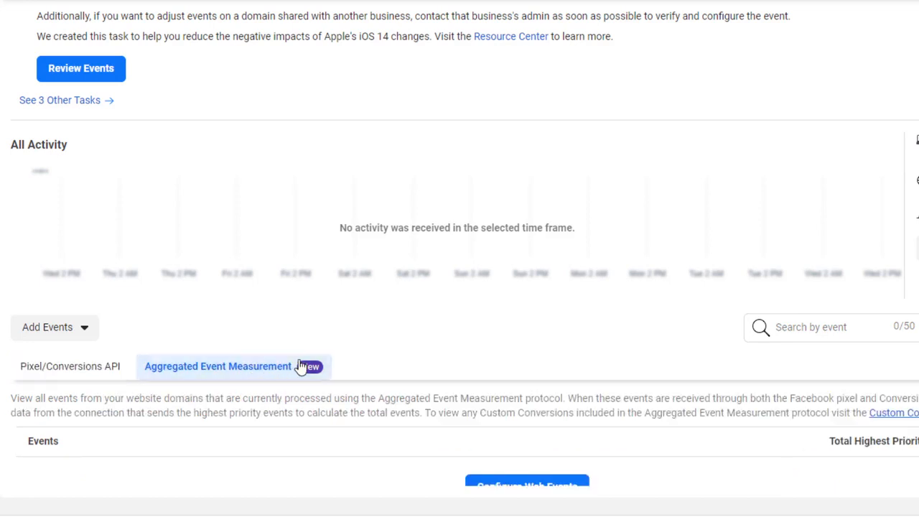
scroll(318, 365, down, 3)
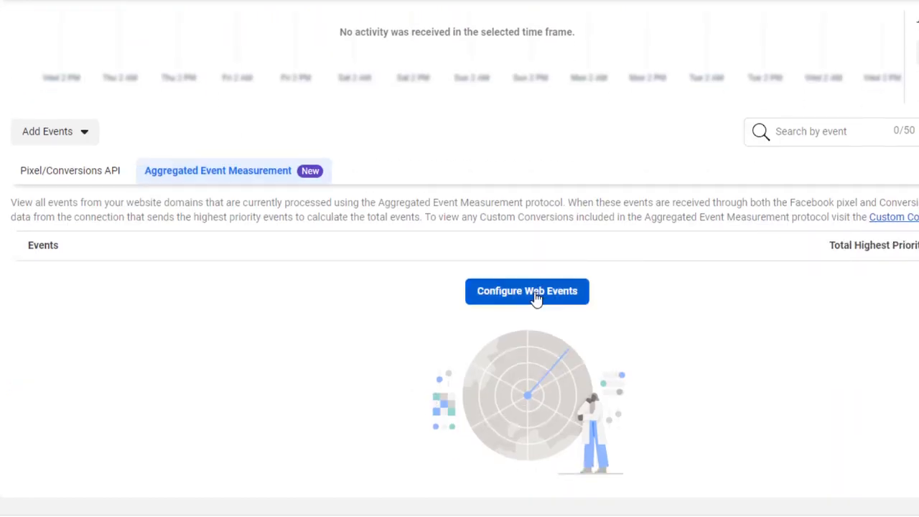
click(535, 296)
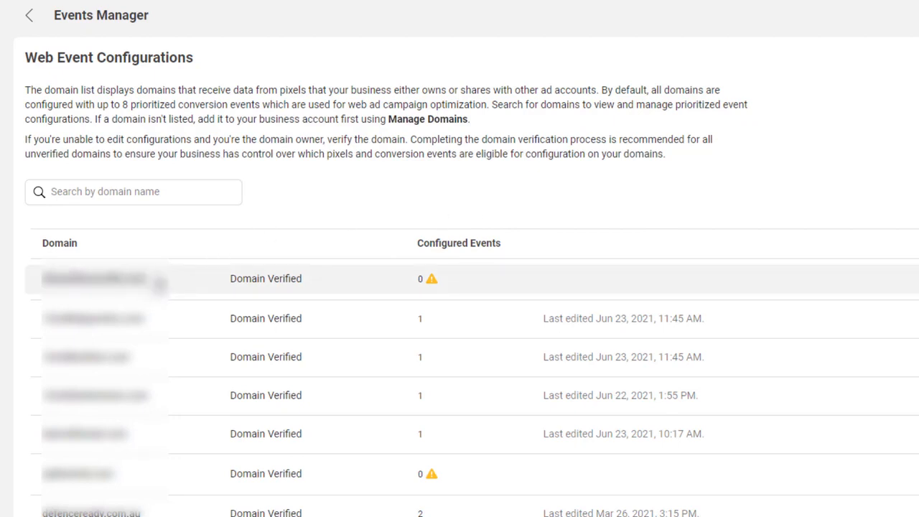
Start editing the first domain's web events and add a new event slot.
click(159, 284)
click(494, 314)
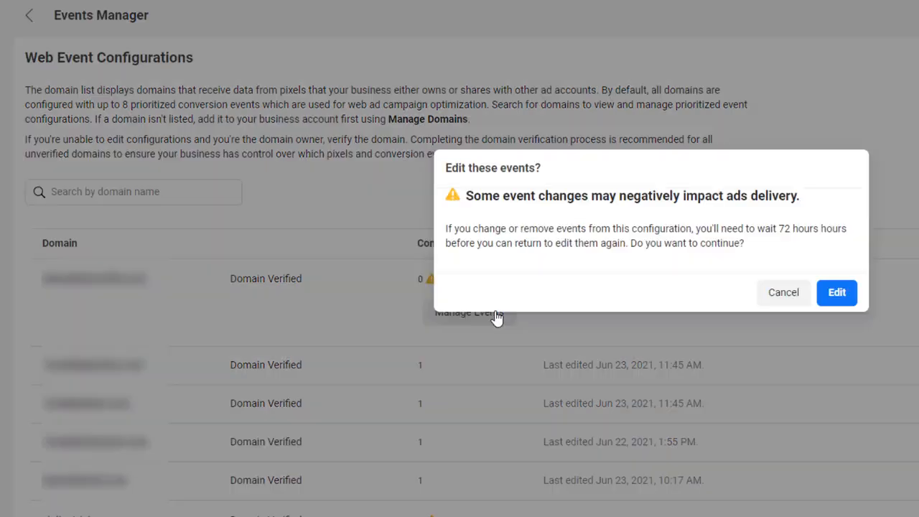
click(838, 294)
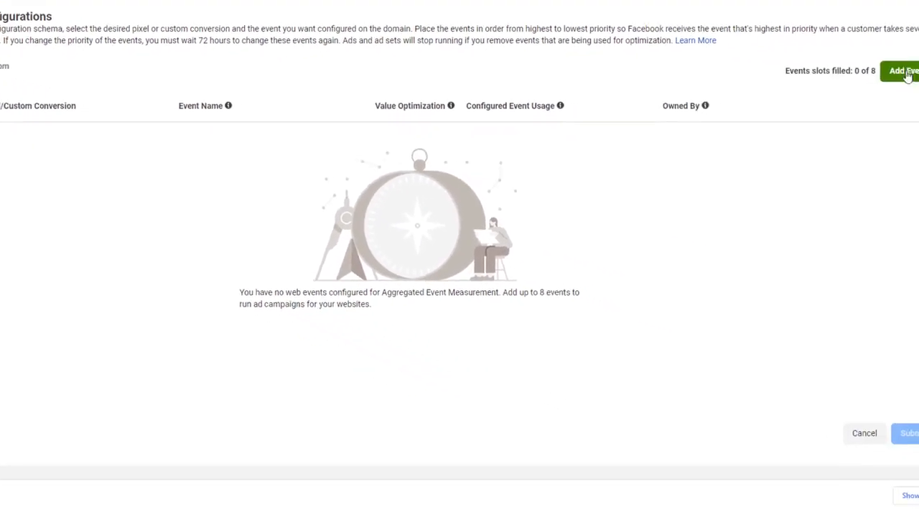
click(907, 74)
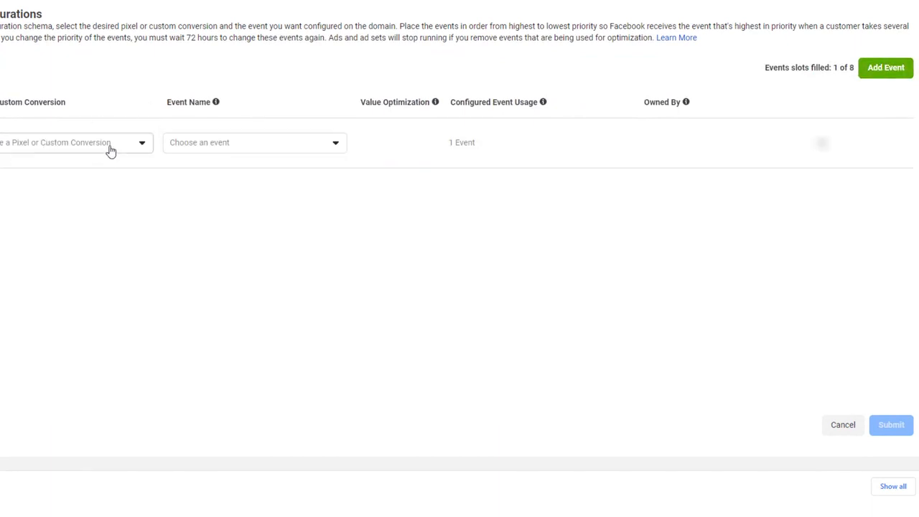
Assign the site's pixel Lead event to the slot, then submit and apply the configuration.
click(123, 144)
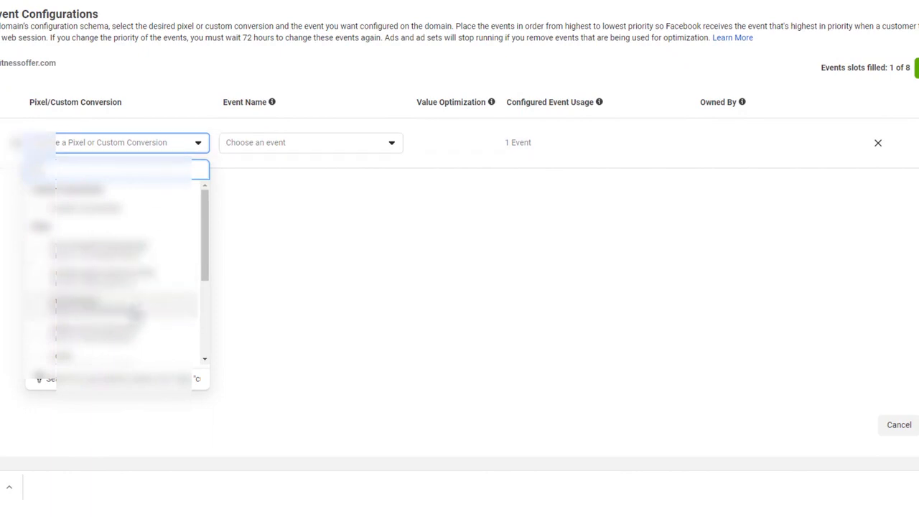
click(165, 312)
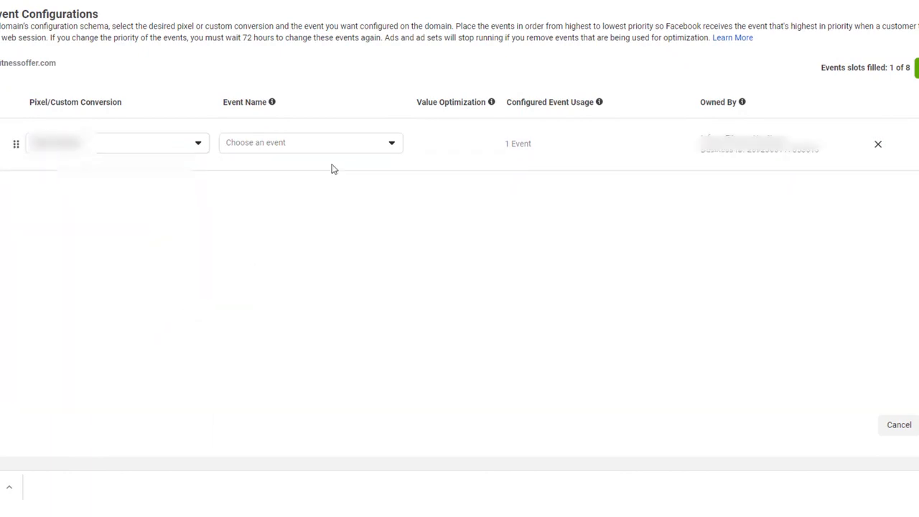
click(348, 145)
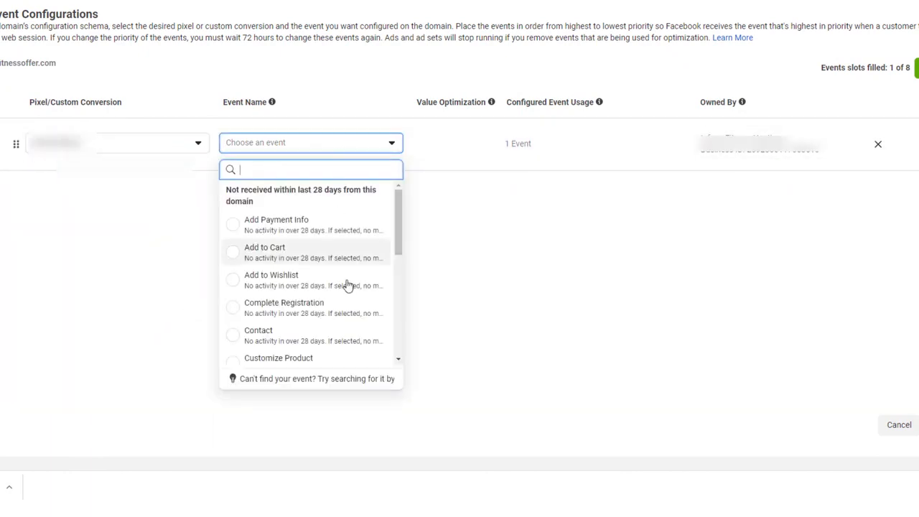
scroll(349, 287, down, 3)
scroll(351, 290, down, 2)
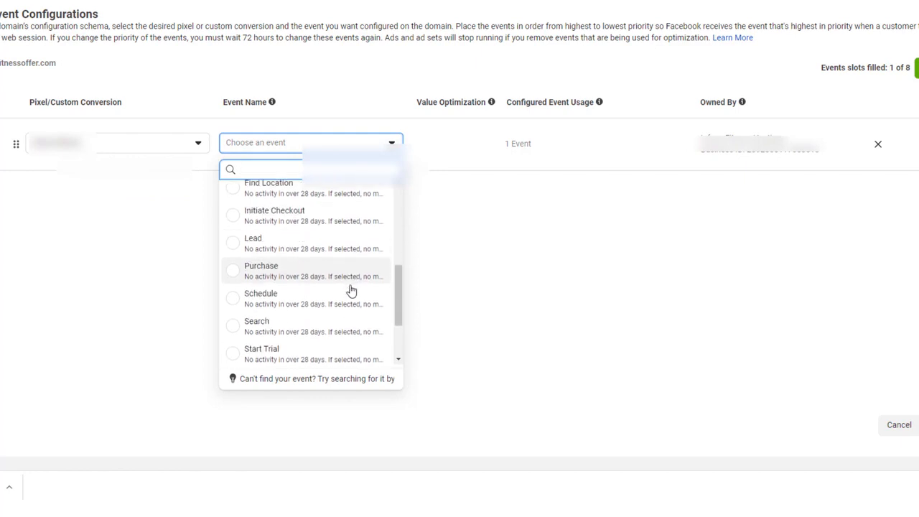
click(325, 252)
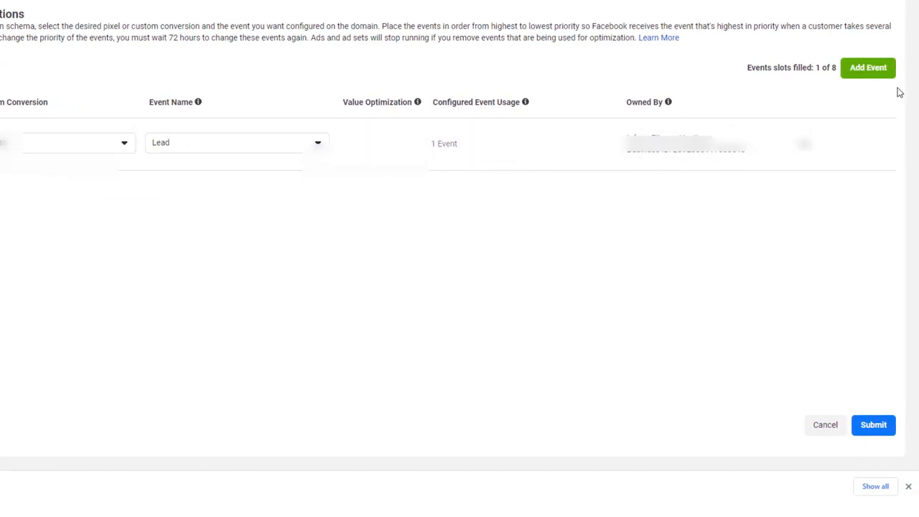
click(875, 426)
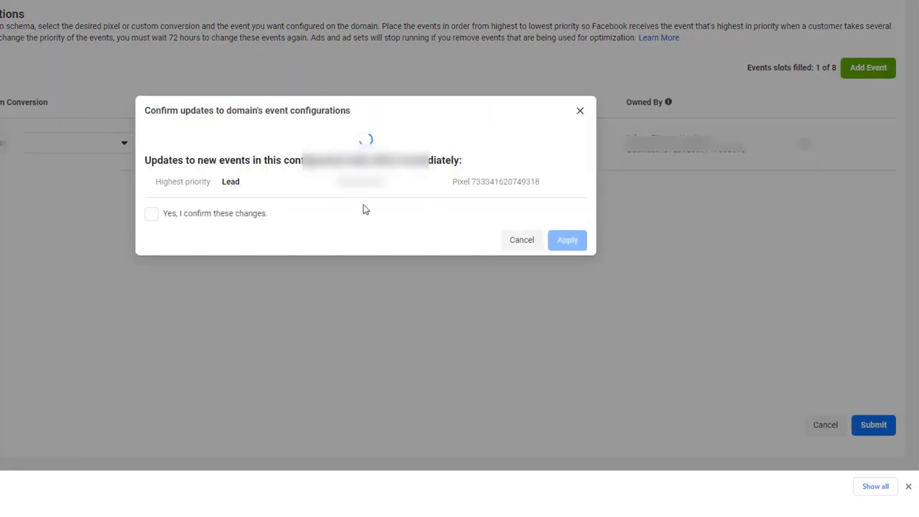
click(152, 187)
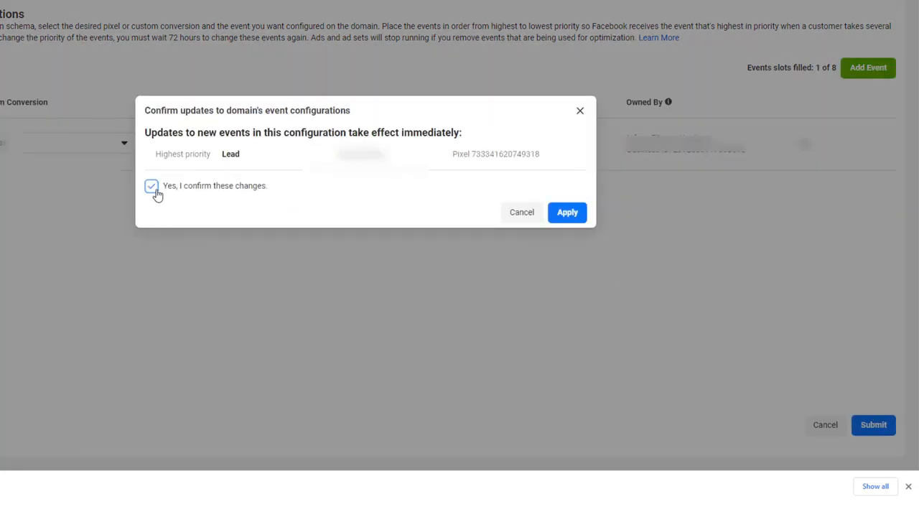
click(568, 212)
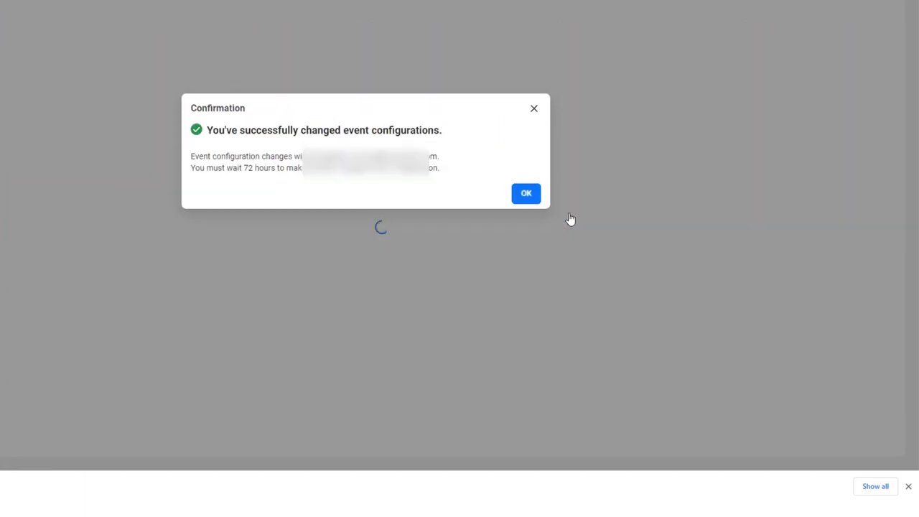
click(525, 197)
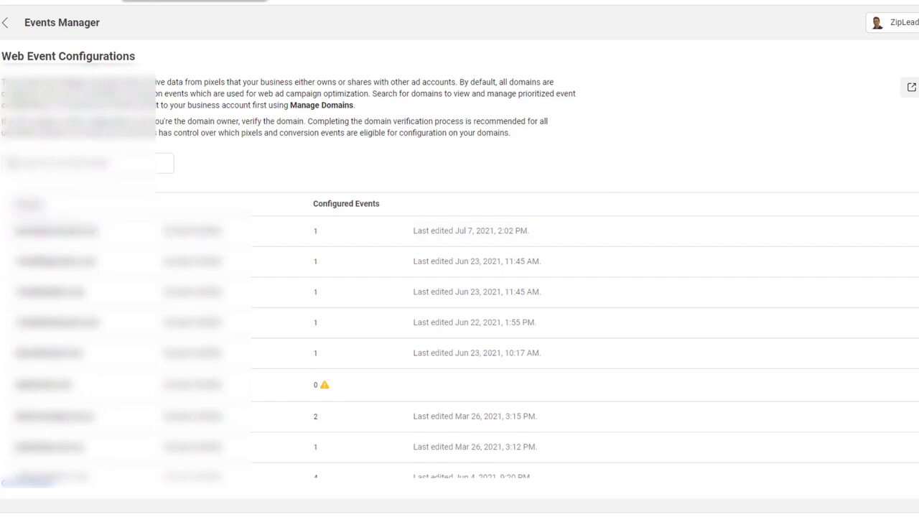
Return to the data sources overview and open the pixel's settings.
click(5, 24)
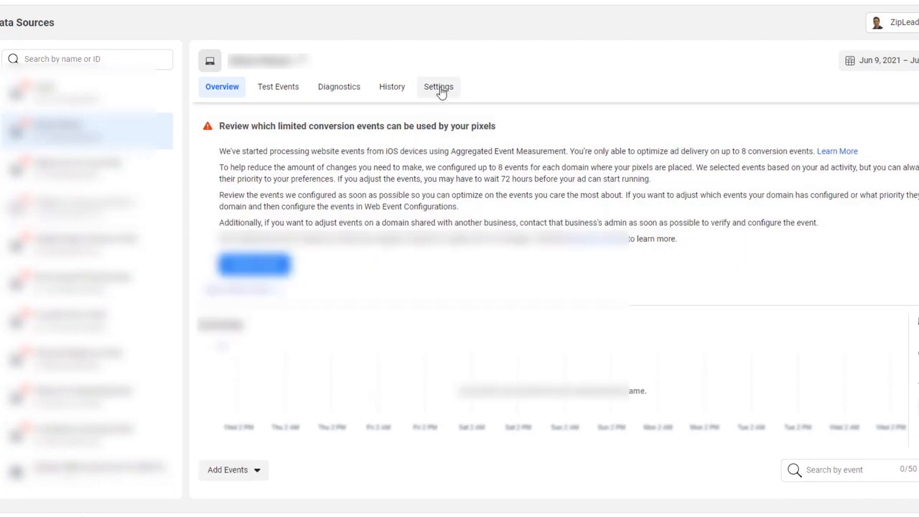
click(439, 87)
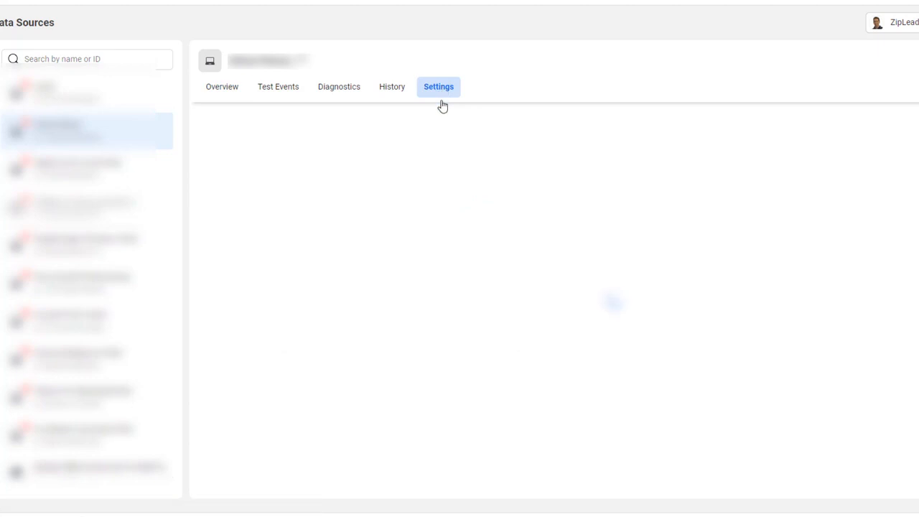
scroll(339, 305, down, 4)
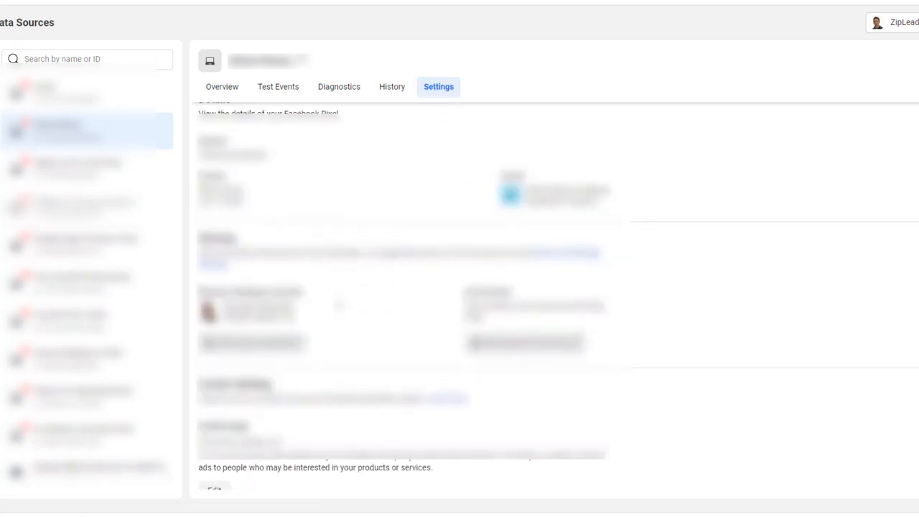
scroll(341, 292, down, 3)
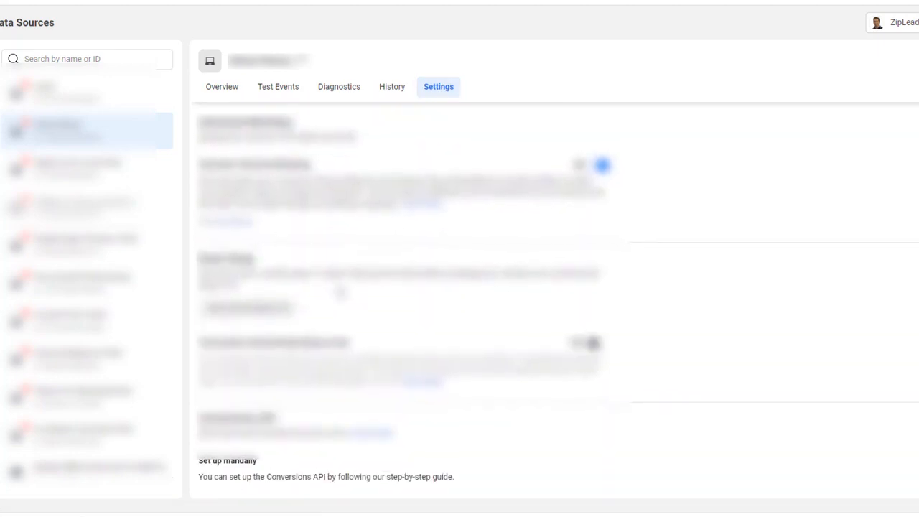
scroll(340, 288, down, 2)
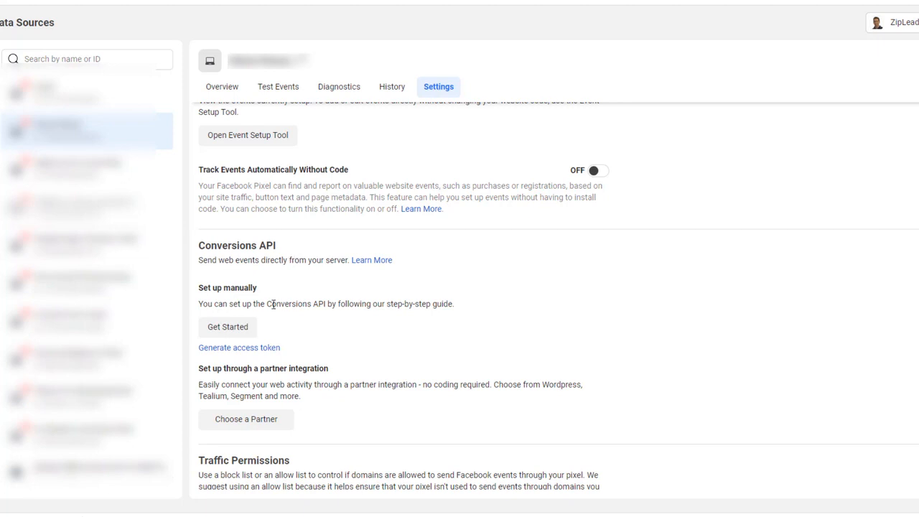
Start the manual Conversions API setup and step through its introduction pages.
click(240, 332)
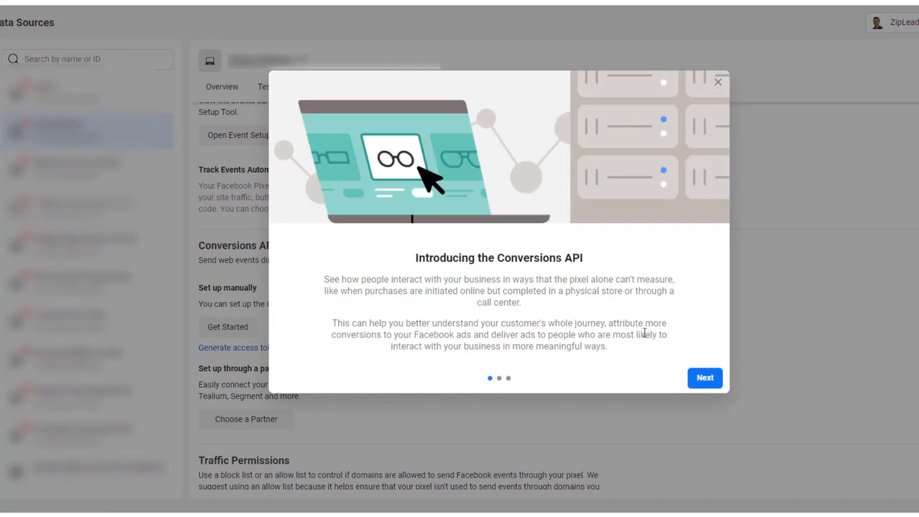
click(703, 382)
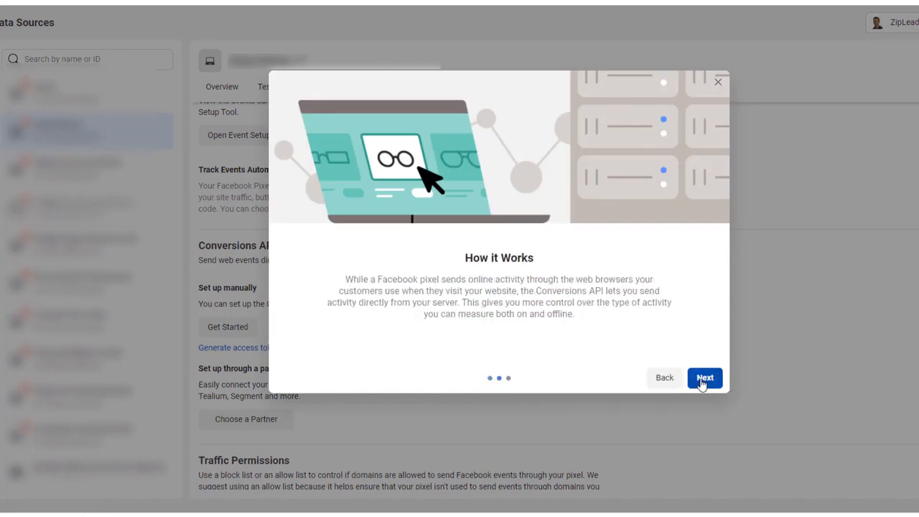
click(703, 383)
click(702, 380)
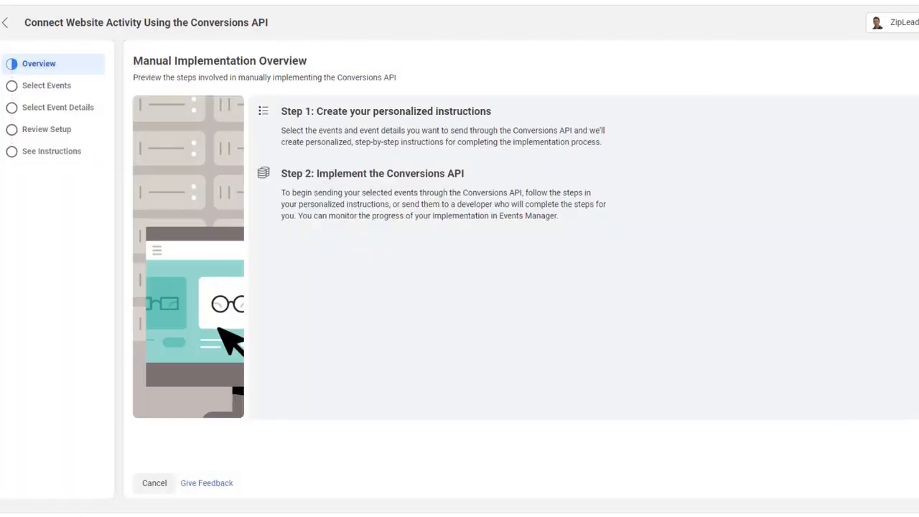
Pick Lead from the Professional Services events and advance to its parameters.
click(918, 483)
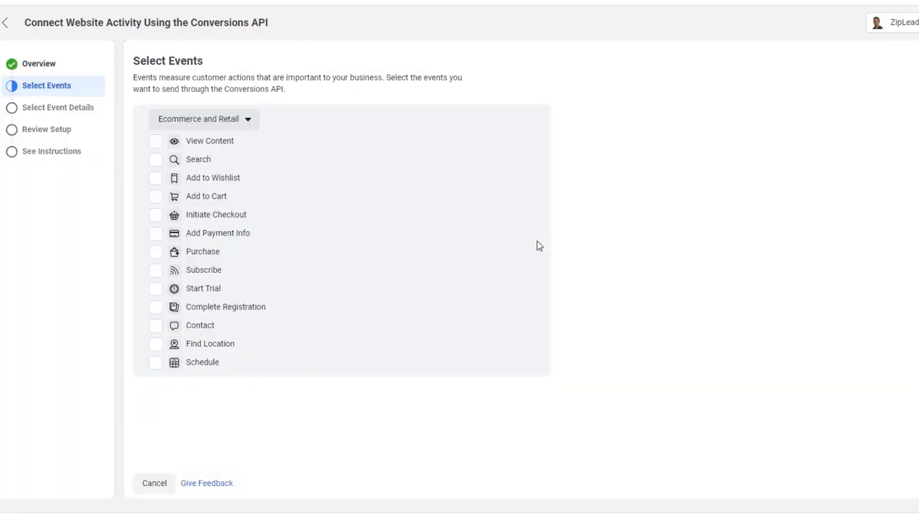
click(243, 122)
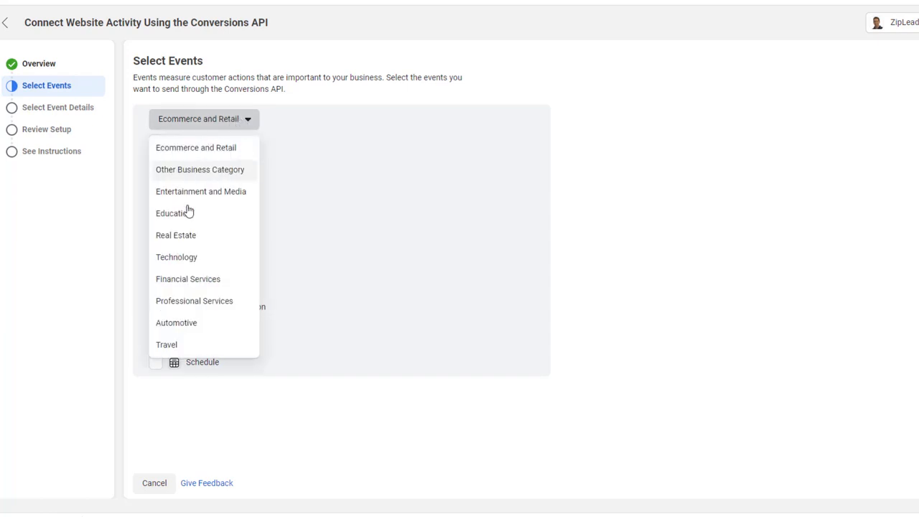
click(209, 302)
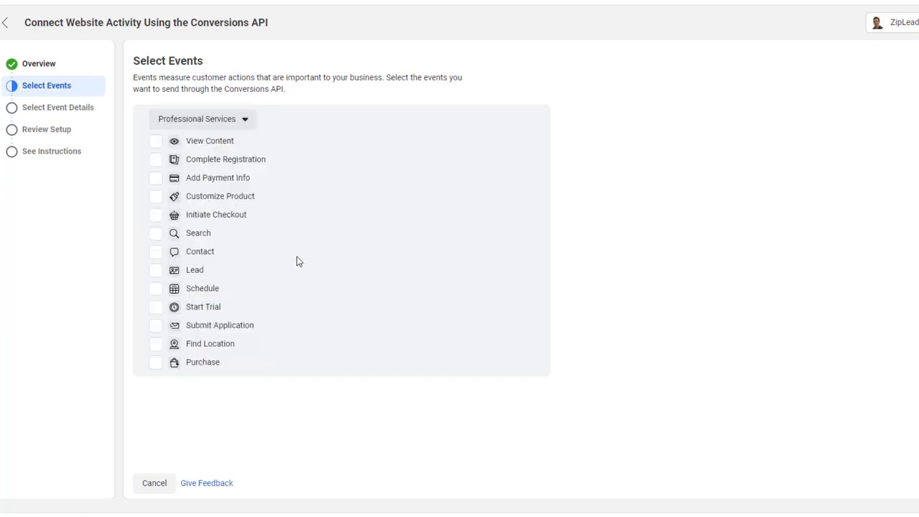
click(156, 272)
click(918, 483)
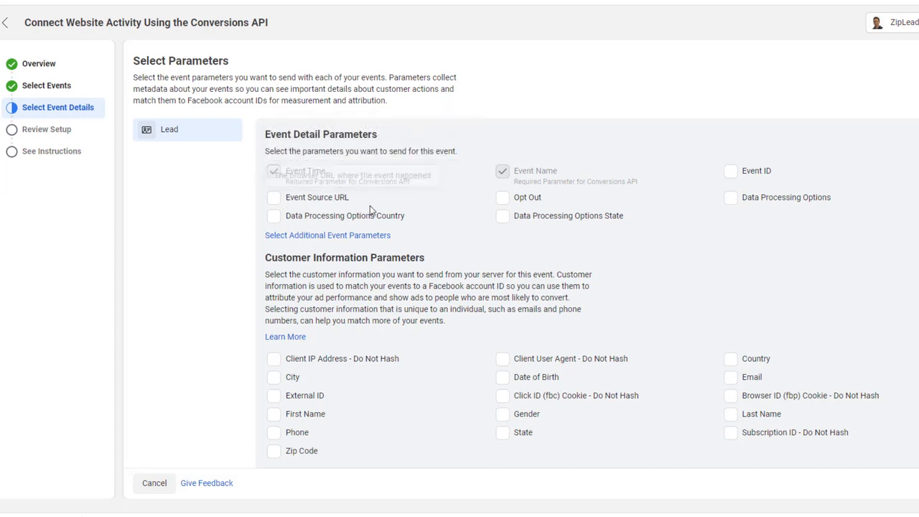
Send Event Source URL, Client IP, First Name, Click ID, Email, Browser ID and Last Name with Lead.
click(274, 198)
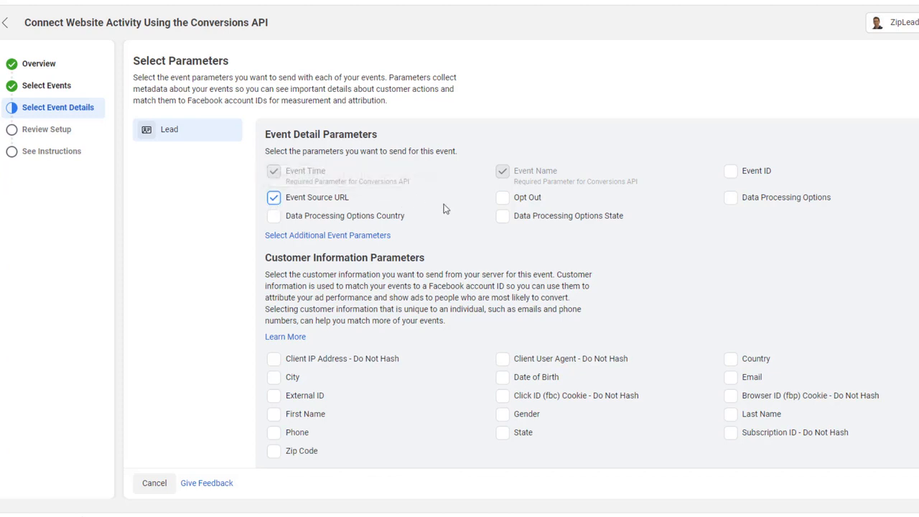
click(272, 362)
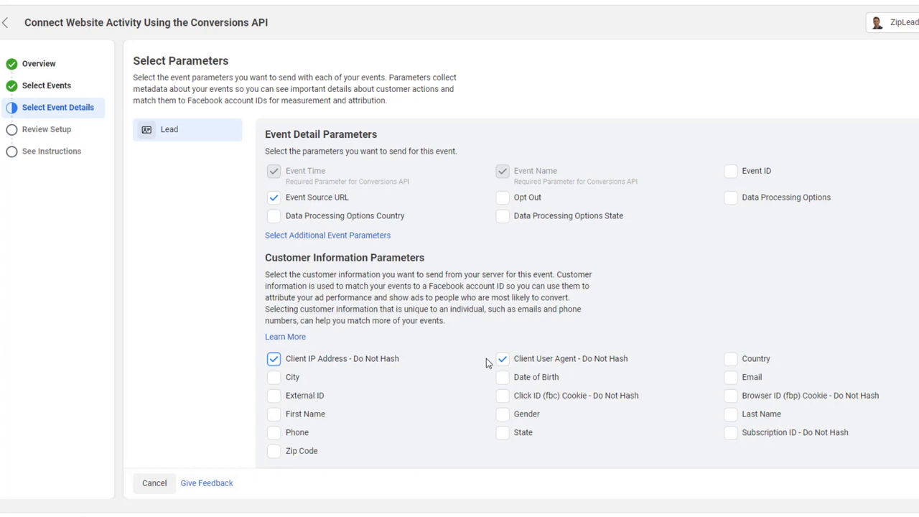
click(274, 418)
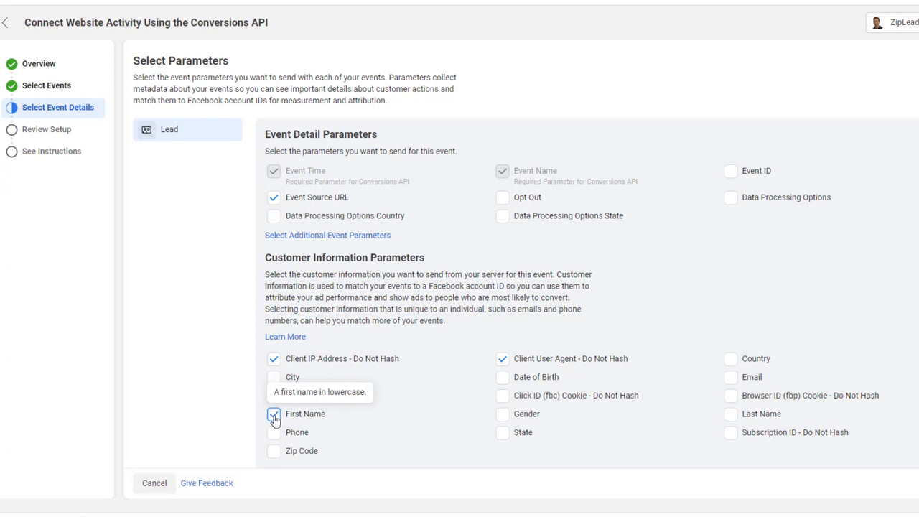
click(503, 396)
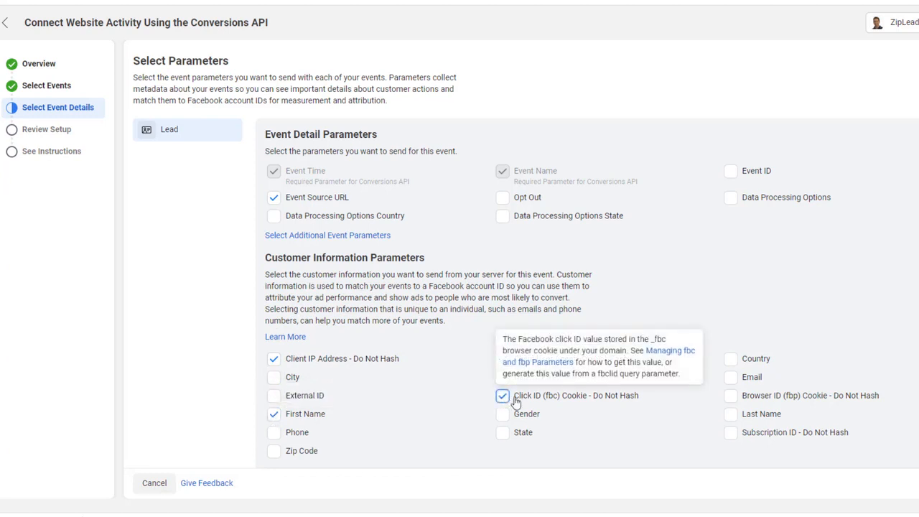
click(730, 377)
click(730, 395)
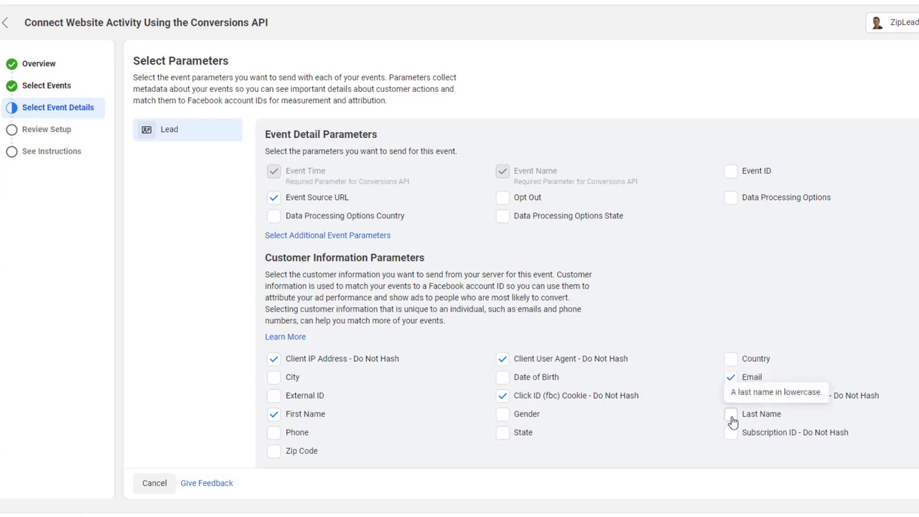
click(731, 417)
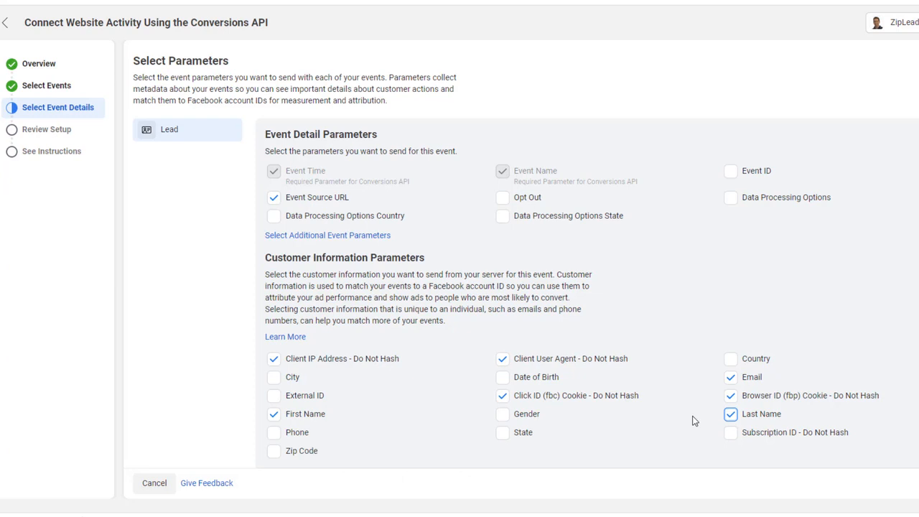
Finish the Conversions API setup wizard and go to the pixel's settings.
scroll(694, 415, down, 1)
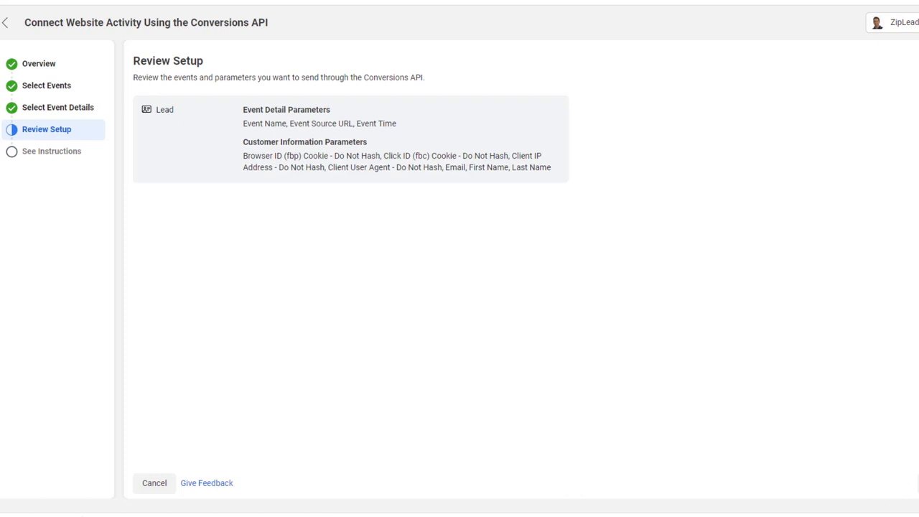
click(918, 484)
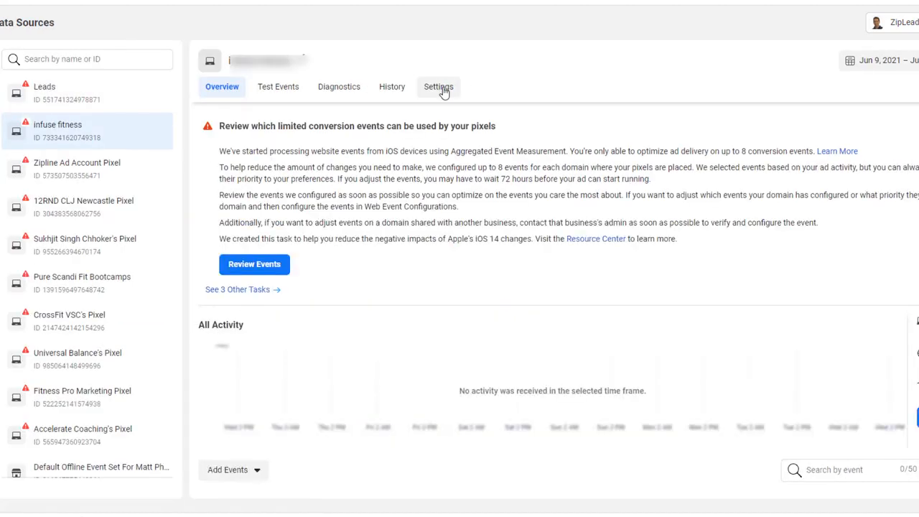
click(440, 87)
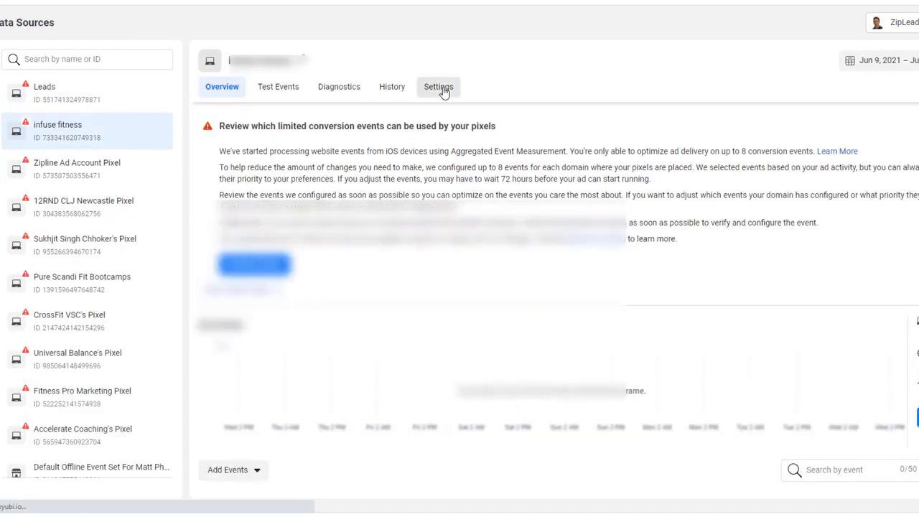
Generate a Conversions API access token in the pixel Settings and copy it.
scroll(557, 296, down, 10)
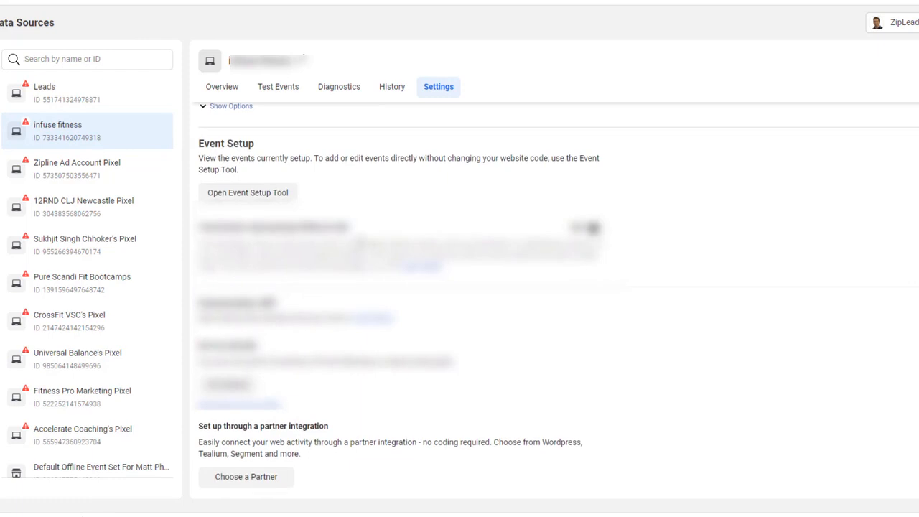
scroll(359, 247, down, 3)
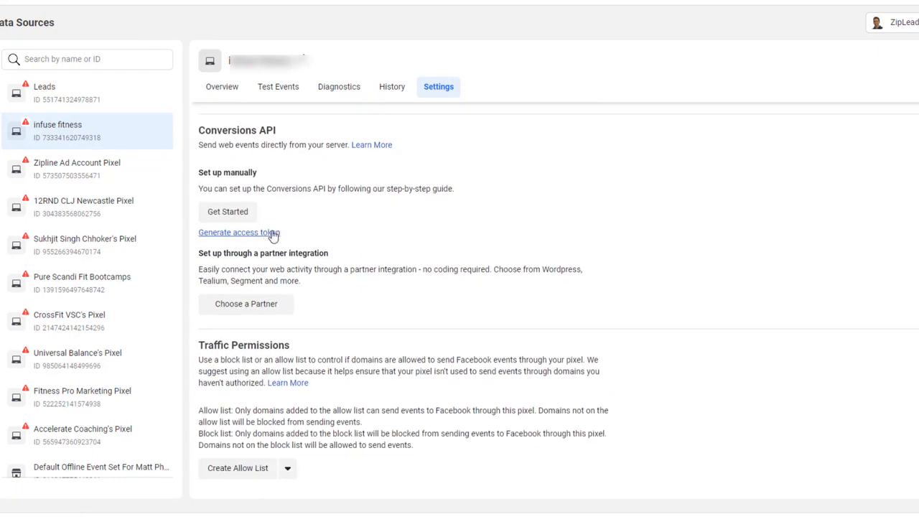
click(266, 234)
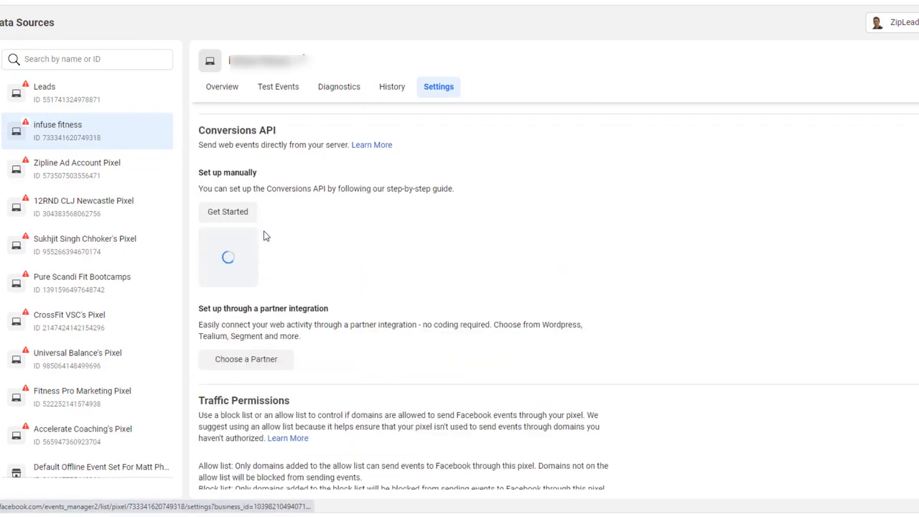
click(371, 279)
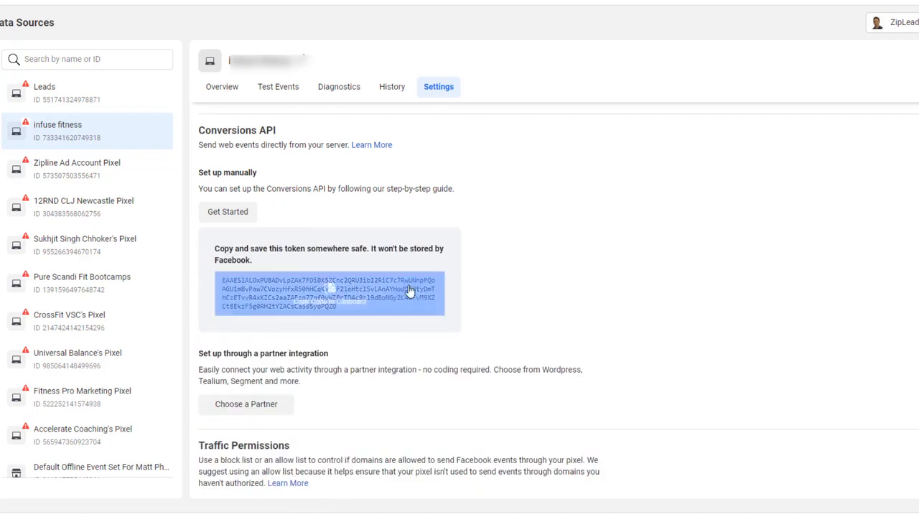
click(518, 301)
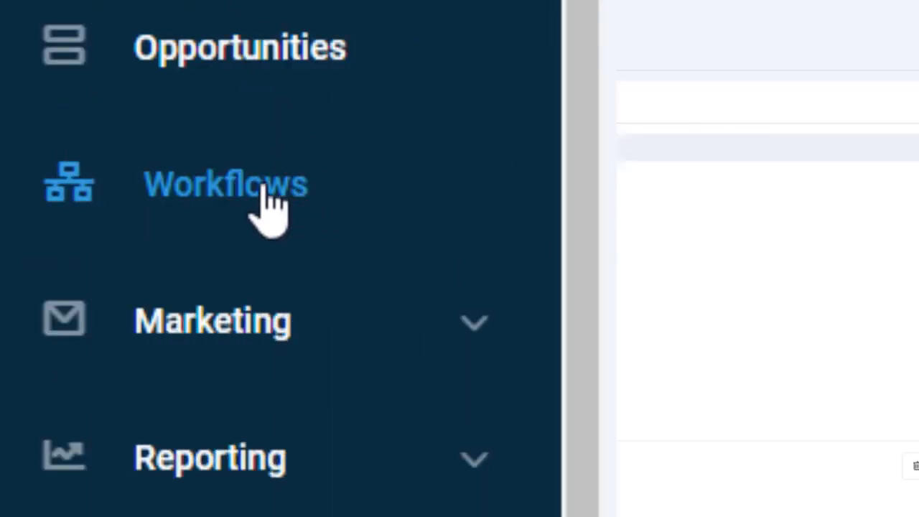
Create a new blank workflow from scratch in GoHighLevel.
click(269, 205)
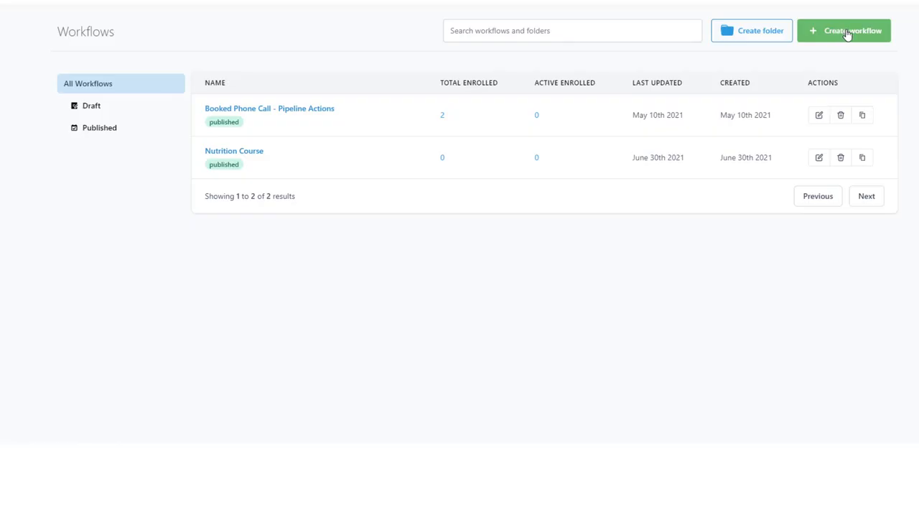
click(848, 34)
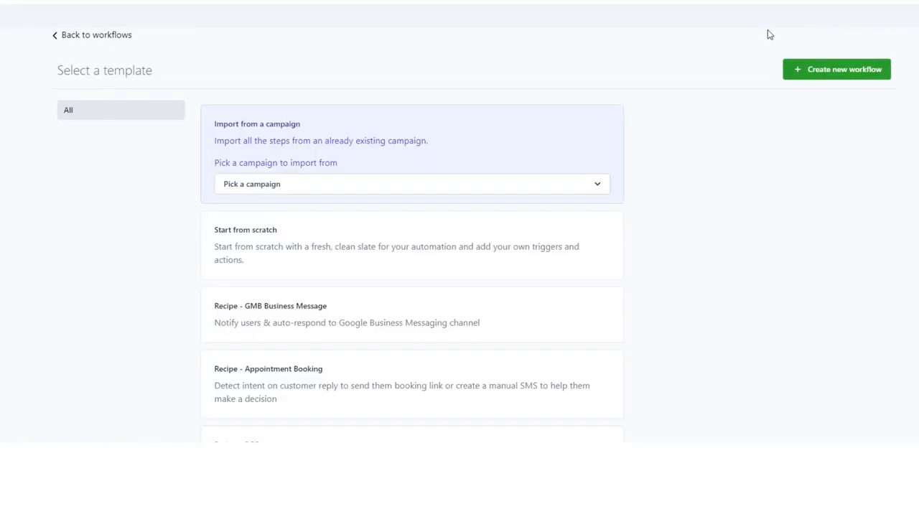
click(530, 242)
click(852, 69)
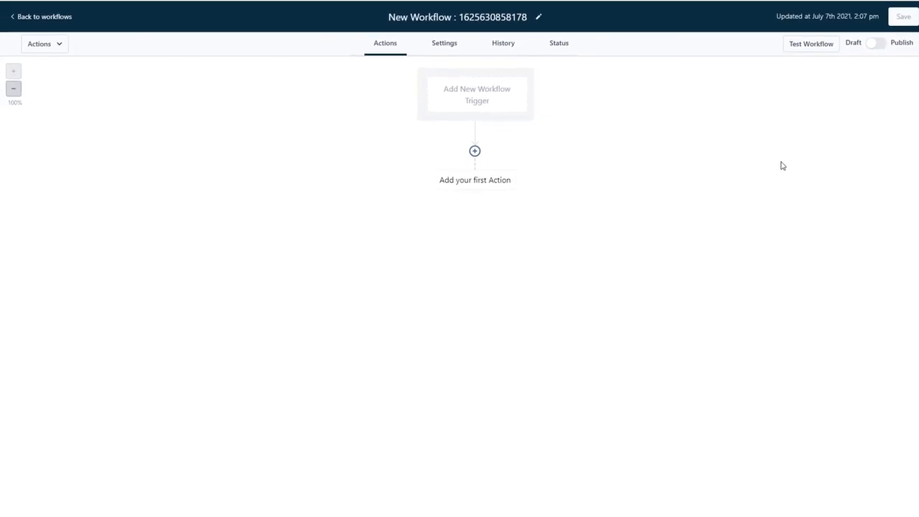
Rename the new workflow to 'Demonstration Workflow'.
click(463, 17)
triple_click(463, 17)
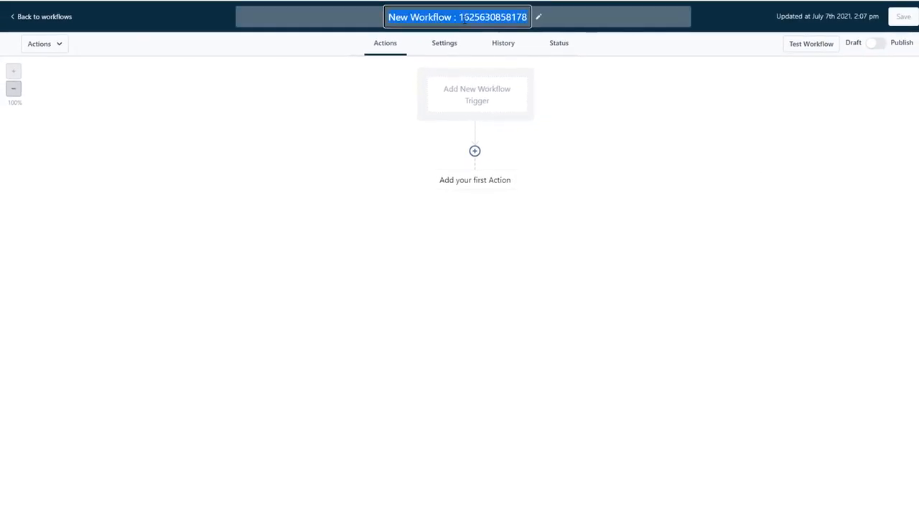
text(Demonst)
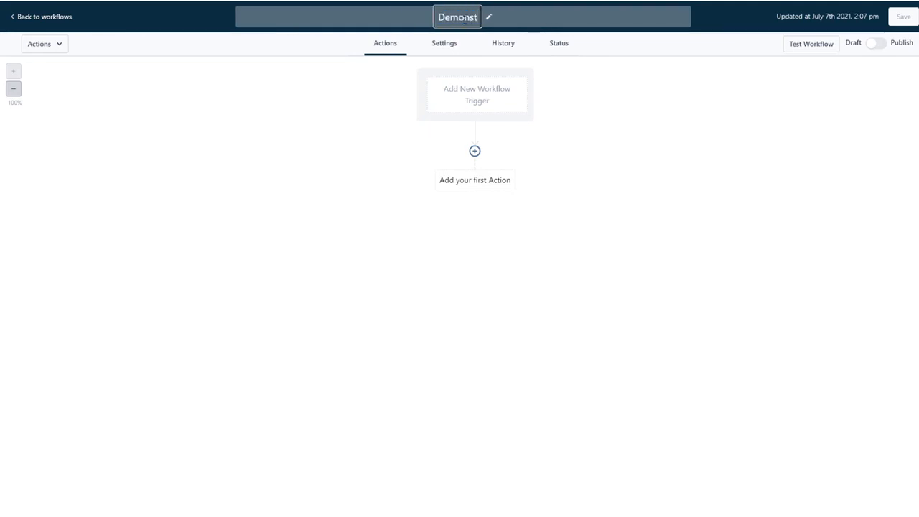
text(ratiom)
key(BackSpace)
text(n)
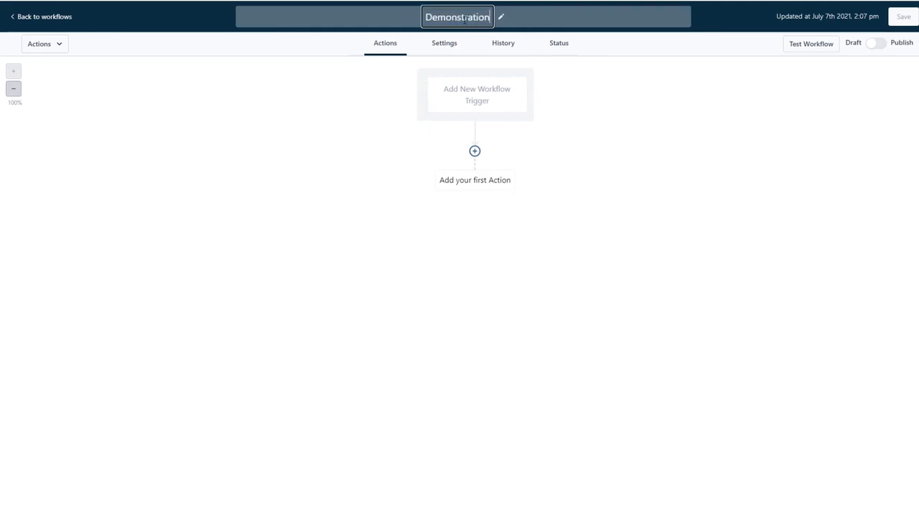
text( Workflow)
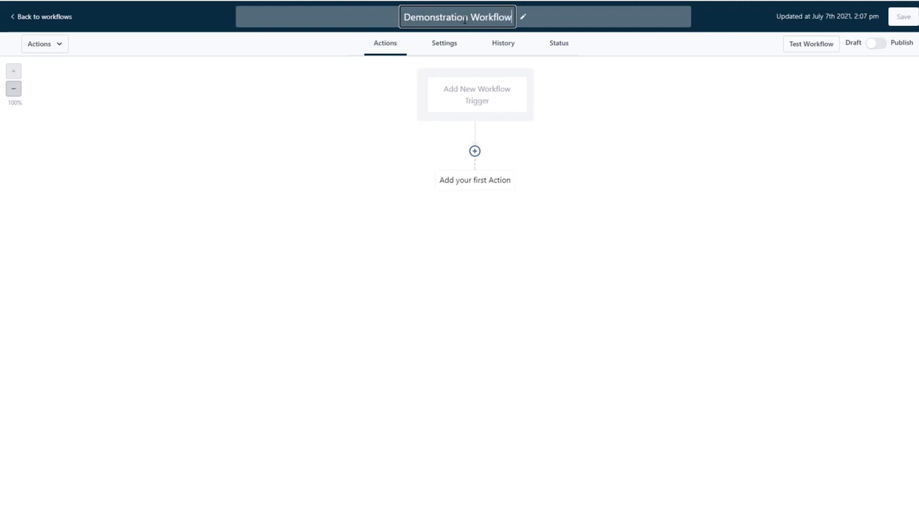
click(485, 100)
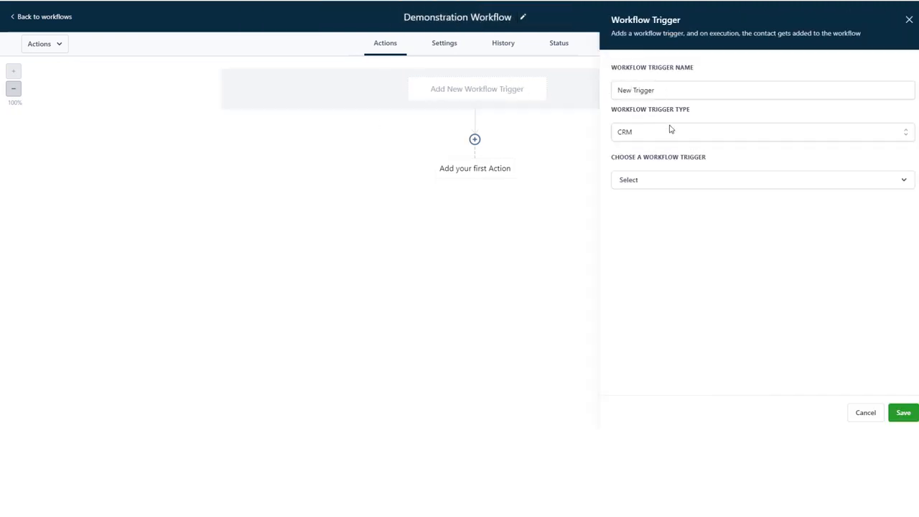
Keep CRM as the trigger type and name the trigger 'Landing Page Form submitted'.
click(669, 135)
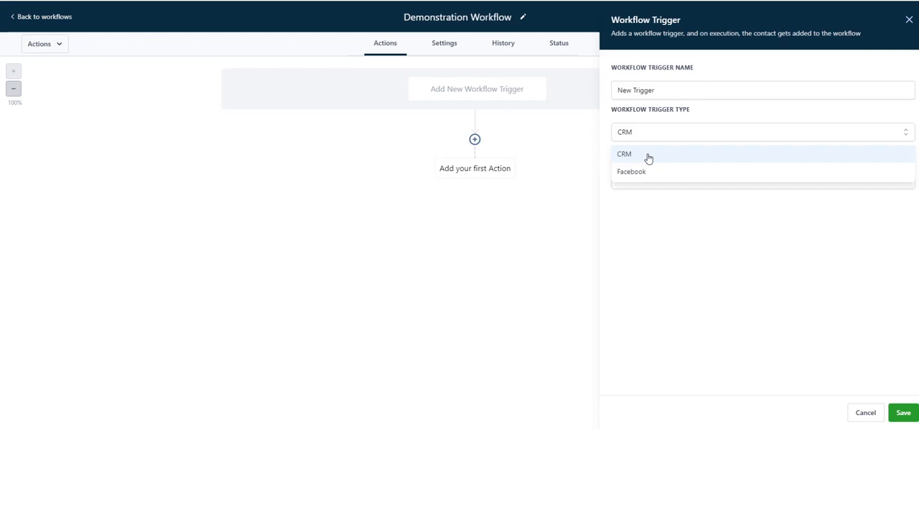
click(649, 133)
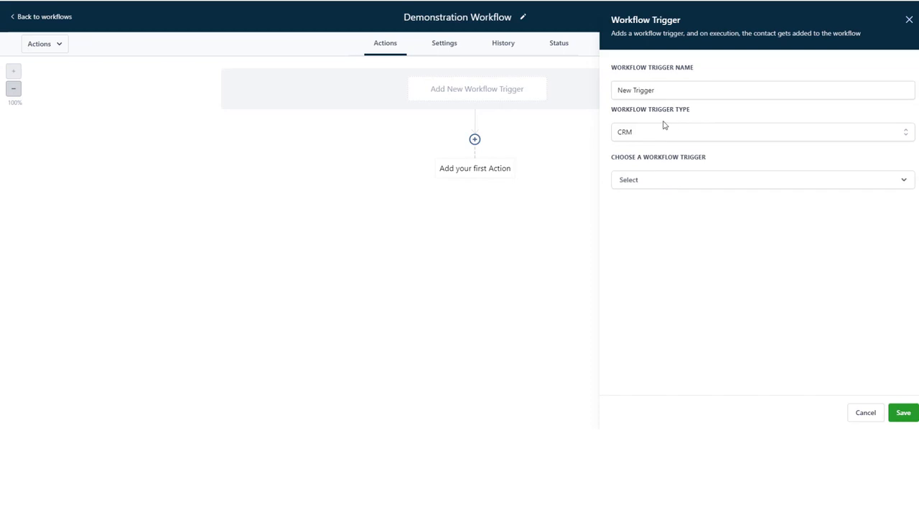
triple_click(668, 94)
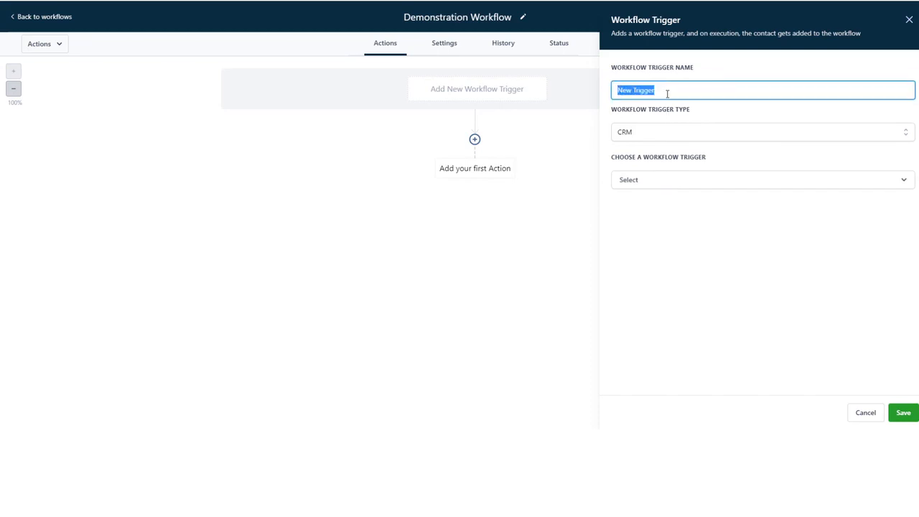
text(Landing Page Form submitted)
Set the trigger to Form submitted, filtered to the Facebook Opt-in Form, and save it.
click(667, 184)
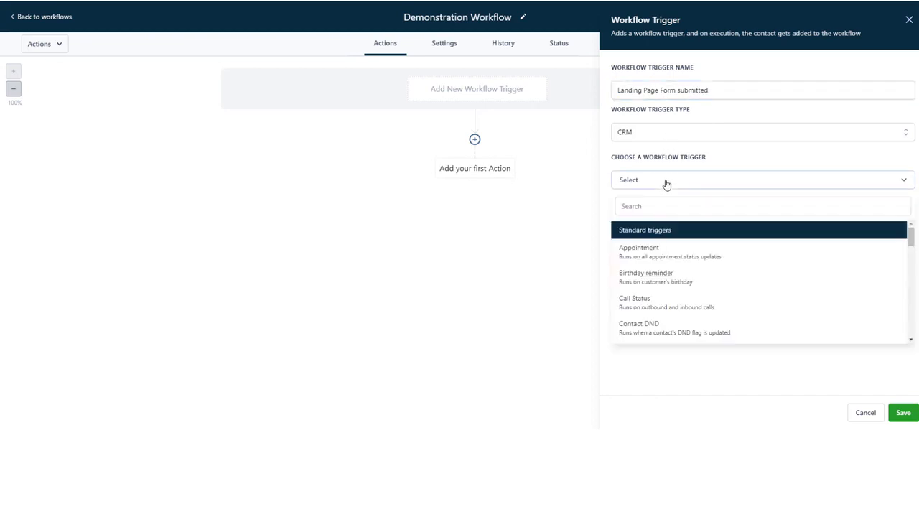
scroll(675, 305, down, 1)
scroll(675, 305, down, 8)
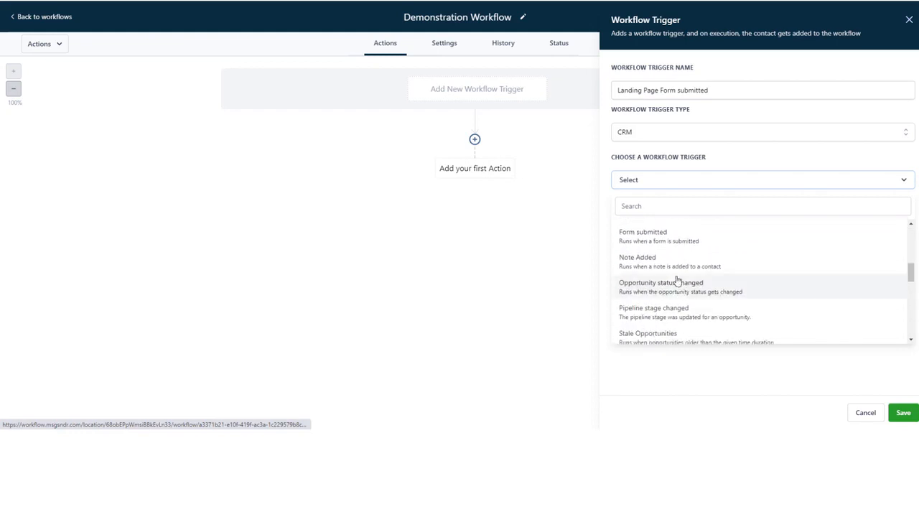
click(671, 241)
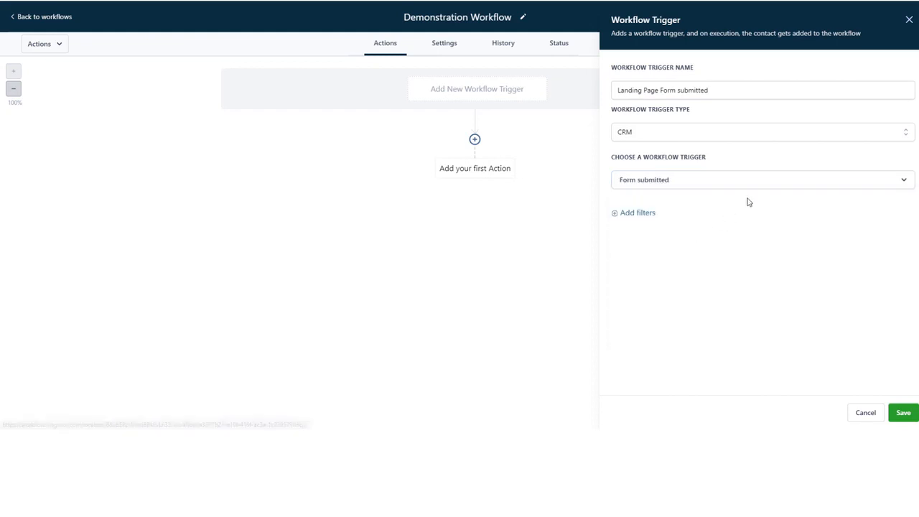
click(663, 229)
click(667, 294)
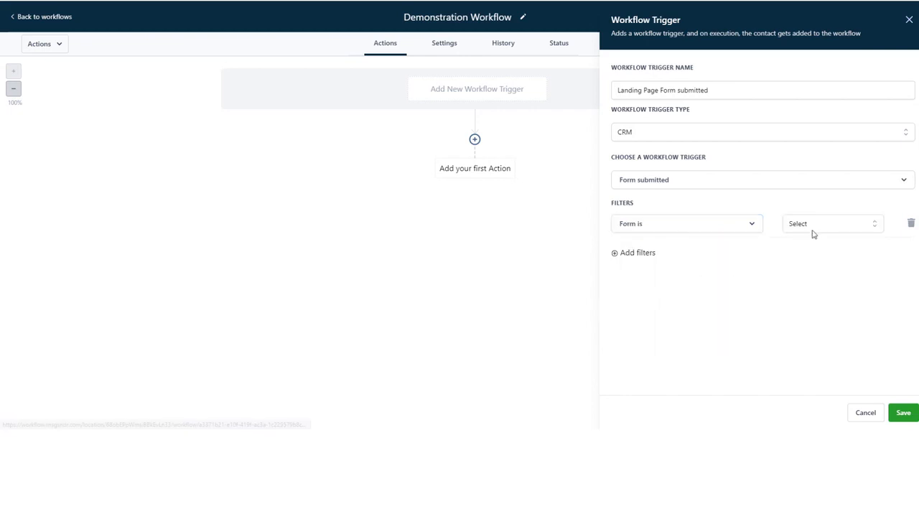
click(819, 227)
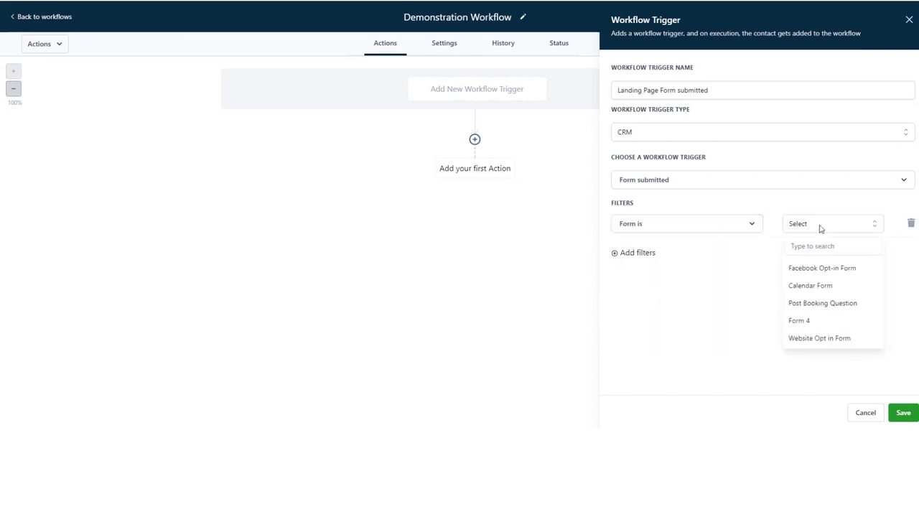
click(836, 271)
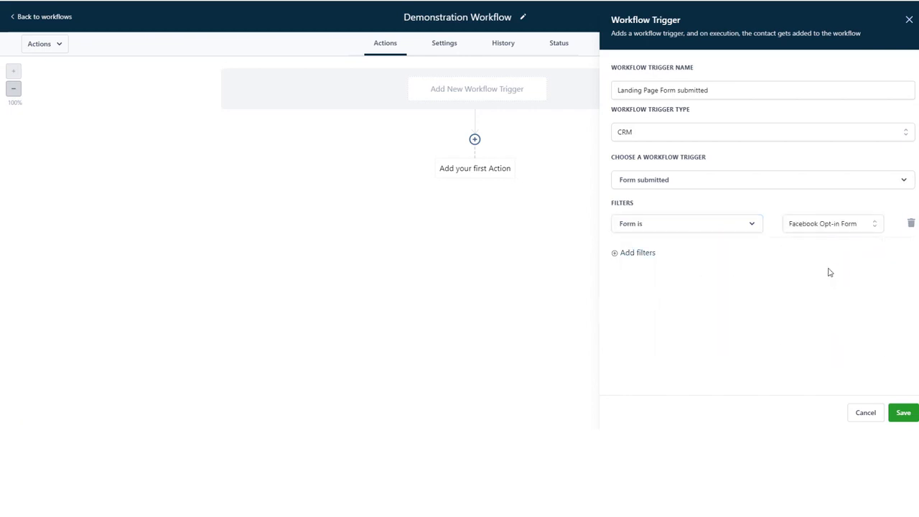
click(905, 414)
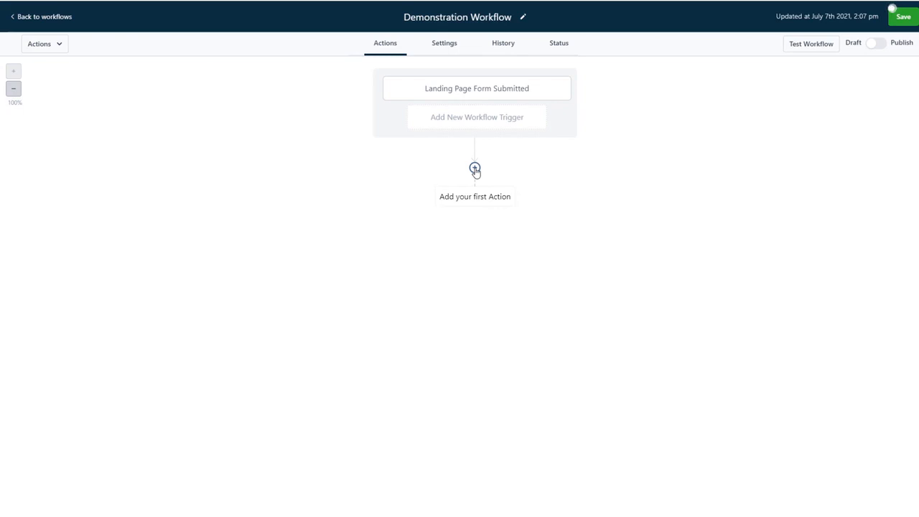
Add a Facebook - Conversion API action as the workflow's first step.
click(475, 170)
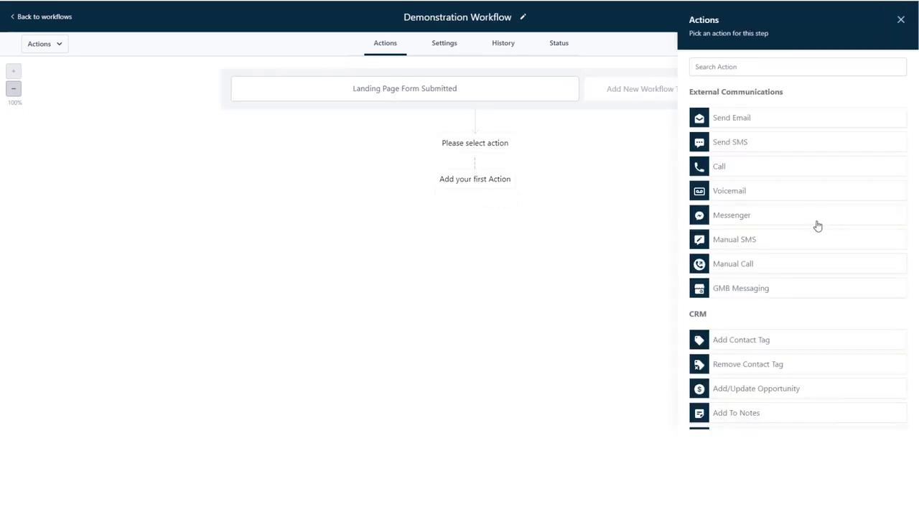
scroll(817, 225, down, 4)
scroll(817, 226, down, 3)
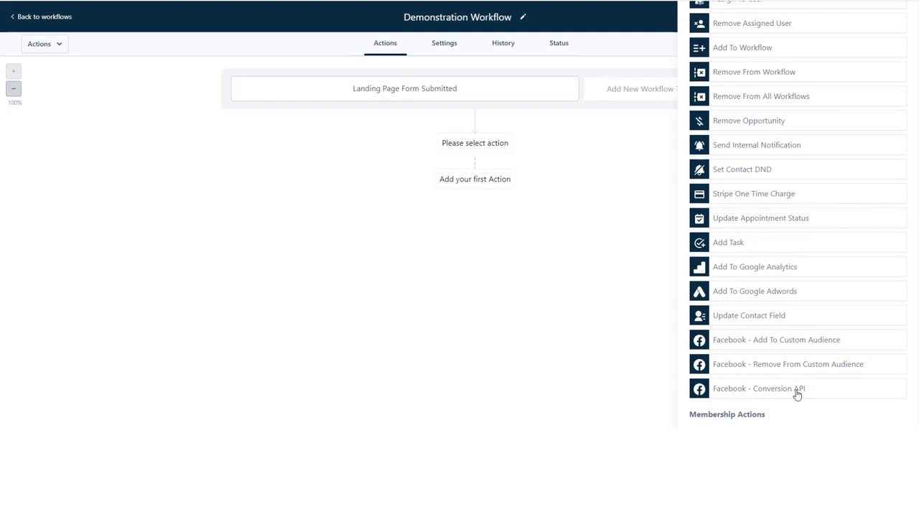
click(797, 391)
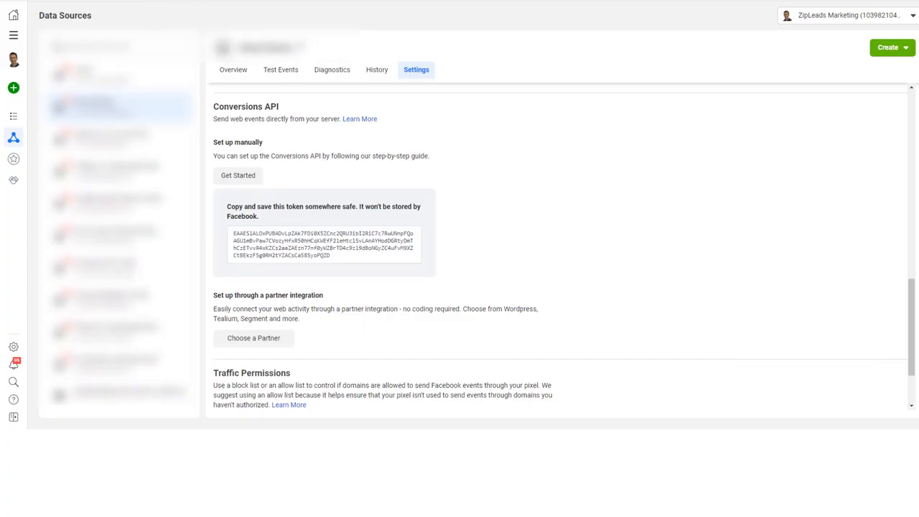
click(320, 252)
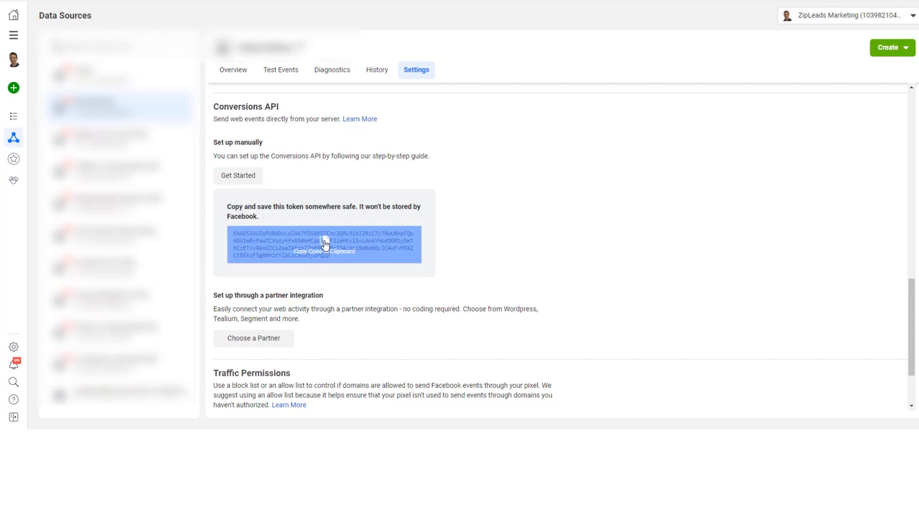
Paste the Conversions API access token into the action's Access Token field.
click(326, 244)
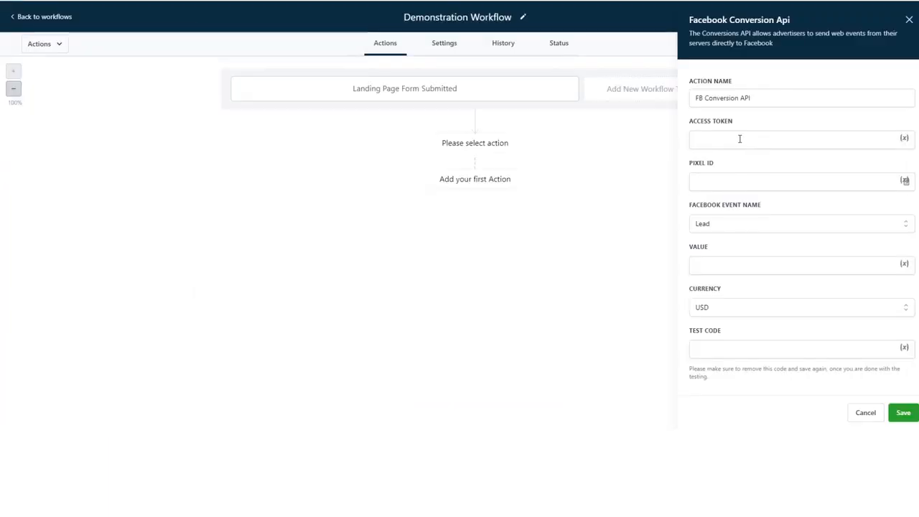
click(740, 138)
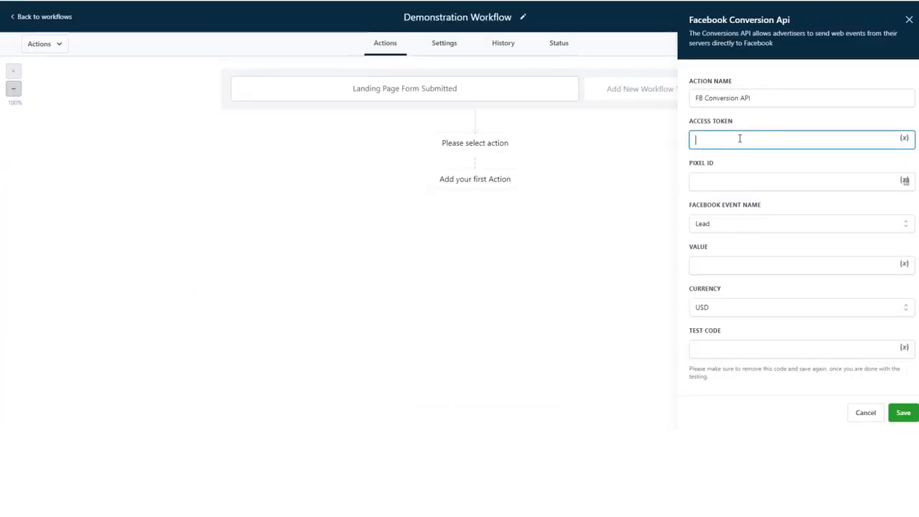
key(ctrl+v)
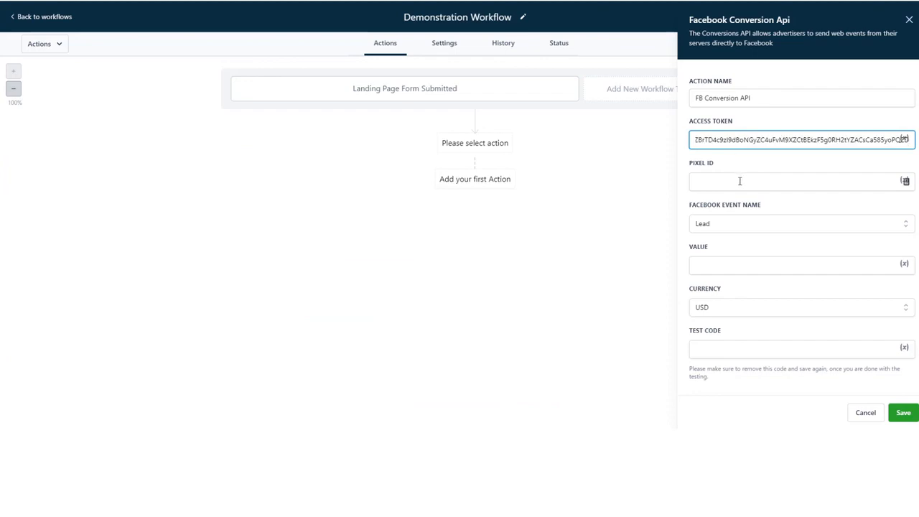
Copy the pixel's ID from Events Manager.
click(740, 181)
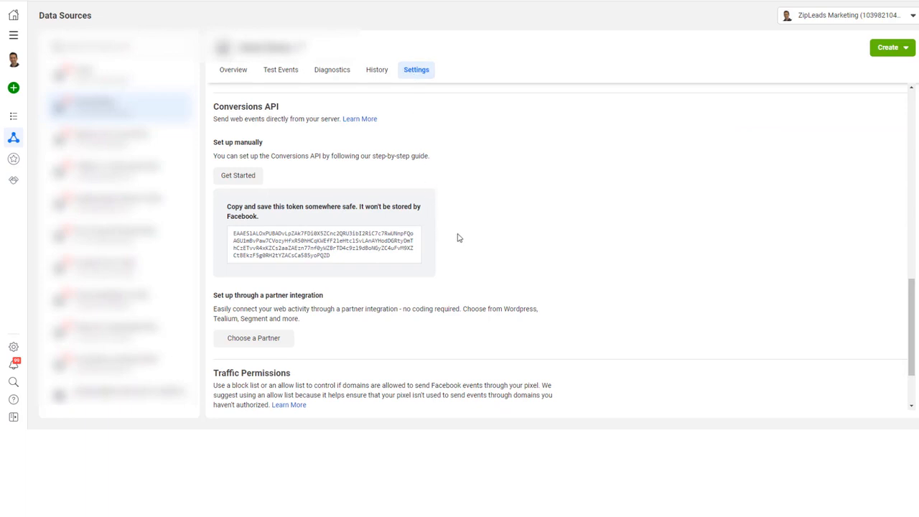
scroll(459, 238, up, 10)
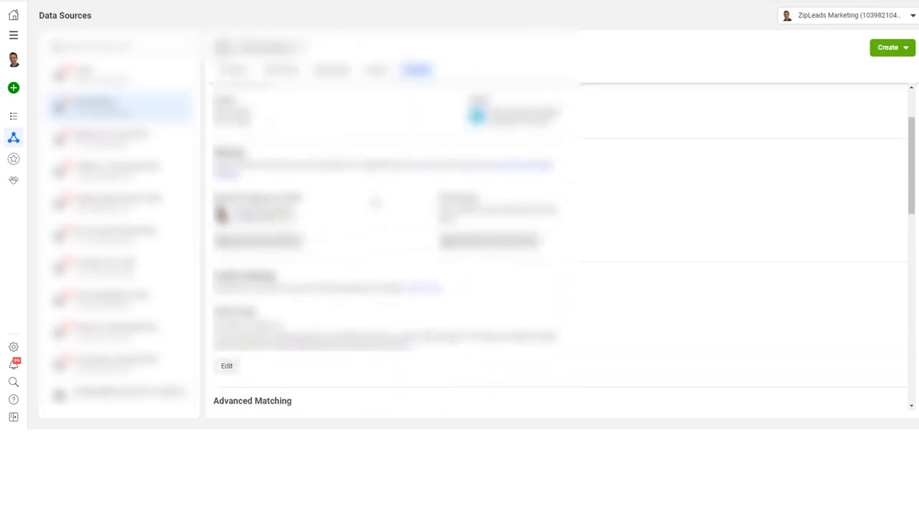
scroll(242, 176, up, 2)
click(242, 172)
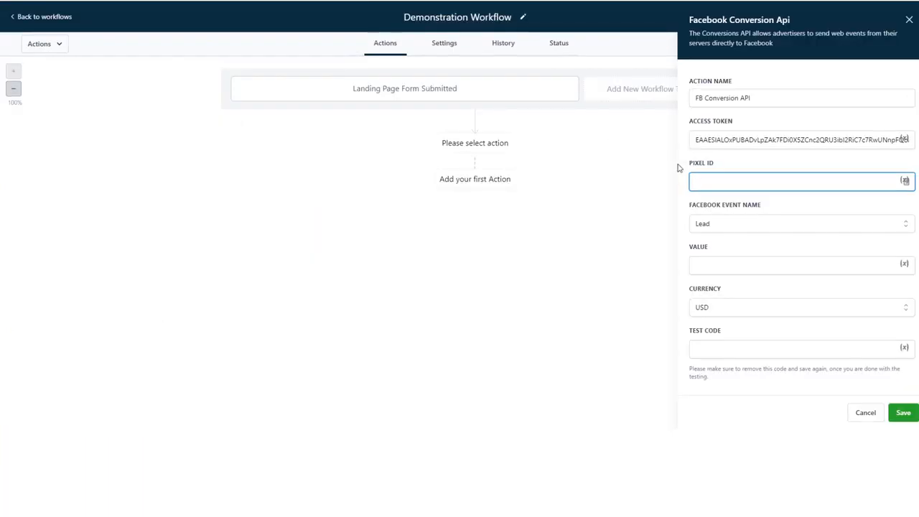
Paste the pixel ID into the action, keep Lead as the event name, and save it.
key(ctrl+v)
click(732, 224)
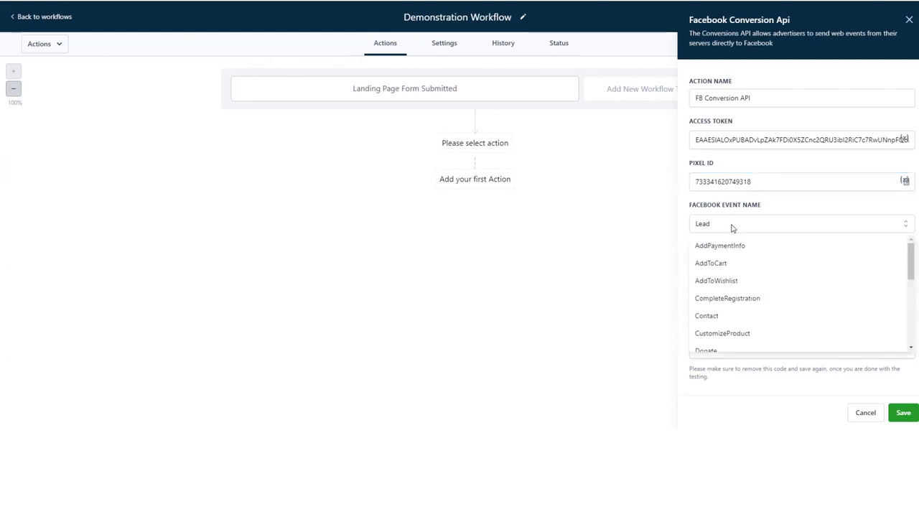
scroll(742, 310, down, 5)
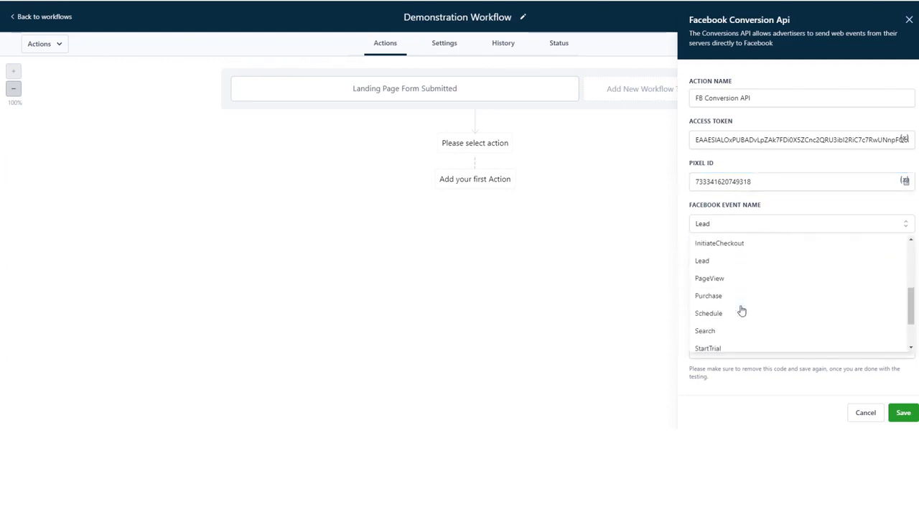
scroll(742, 310, up, 4)
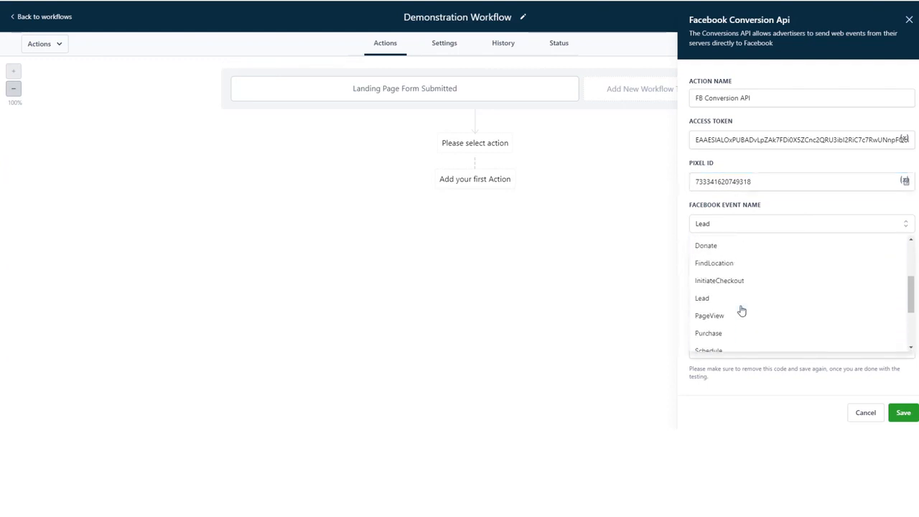
click(723, 302)
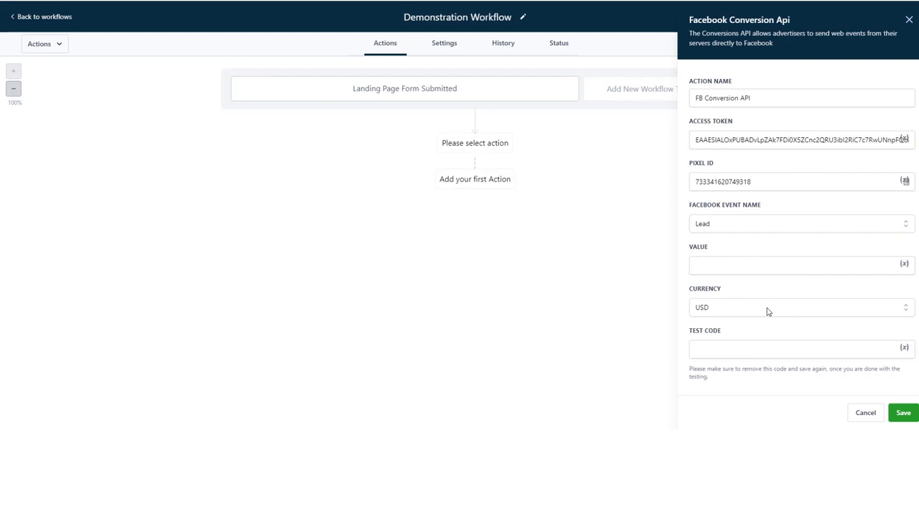
click(903, 415)
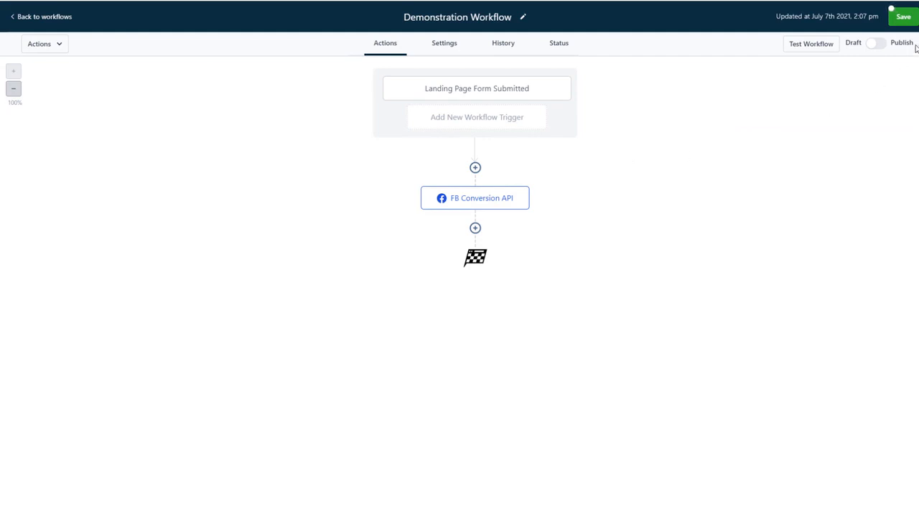
Publish and save the workflow, then copy server test code TEST16913 from Test Events.
click(877, 45)
click(904, 20)
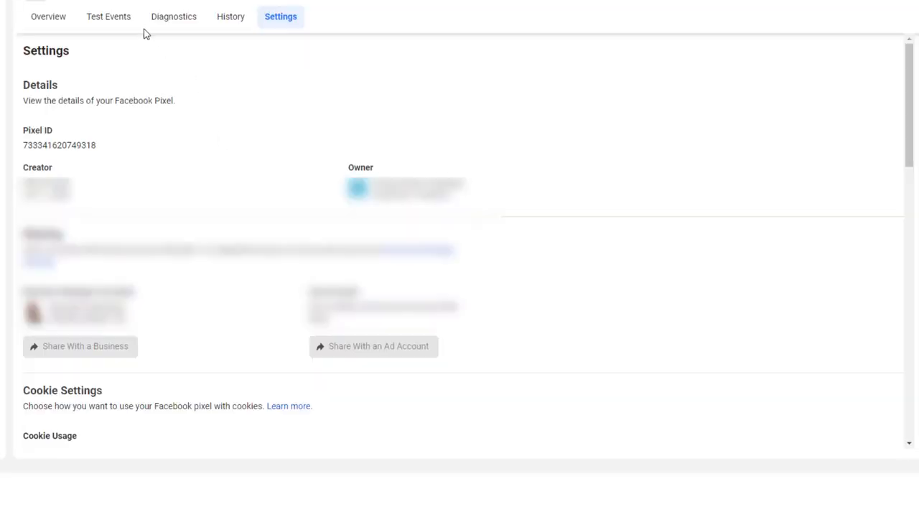
click(118, 19)
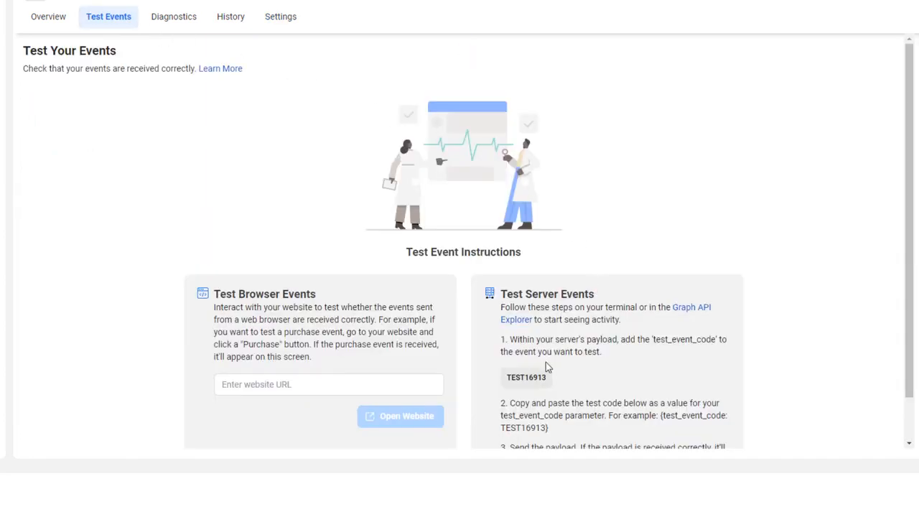
scroll(545, 323, down, 1)
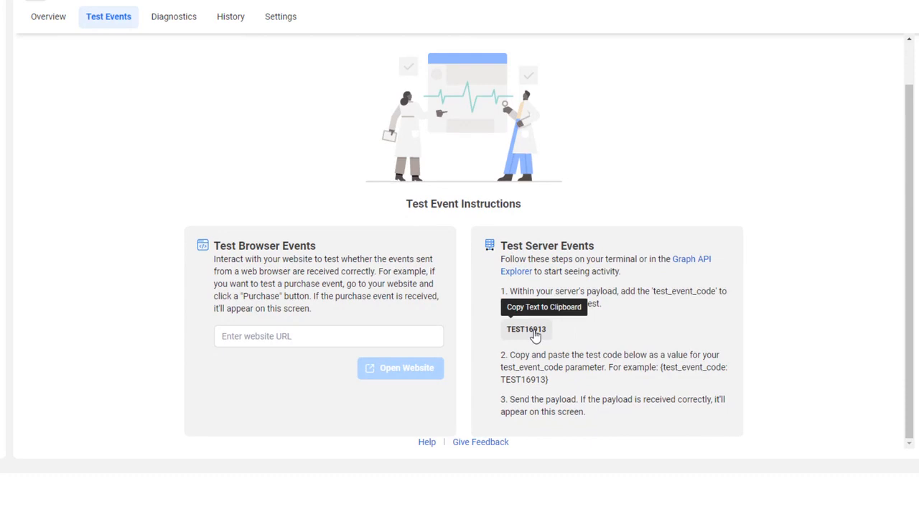
click(534, 337)
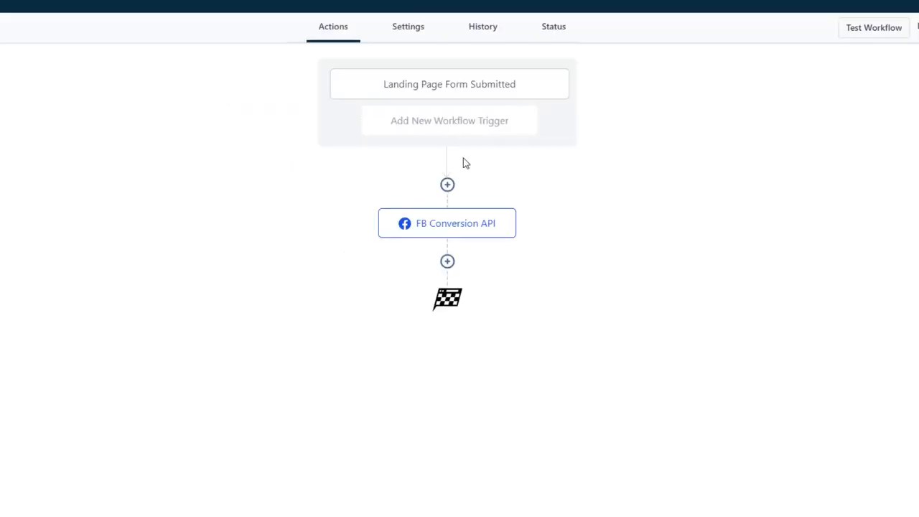
Paste test code TEST16913 into the FB Conversion API action's Test Code field and save.
click(469, 232)
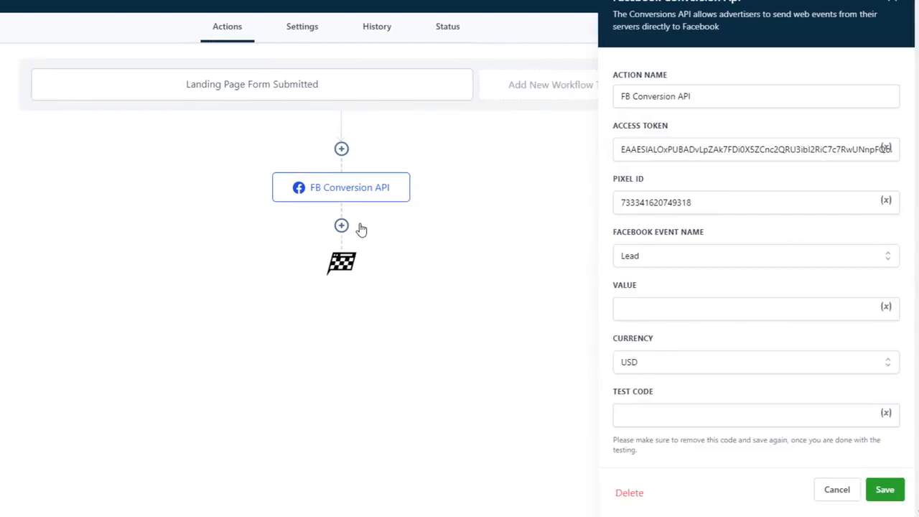
click(710, 409)
key(ctrl+v)
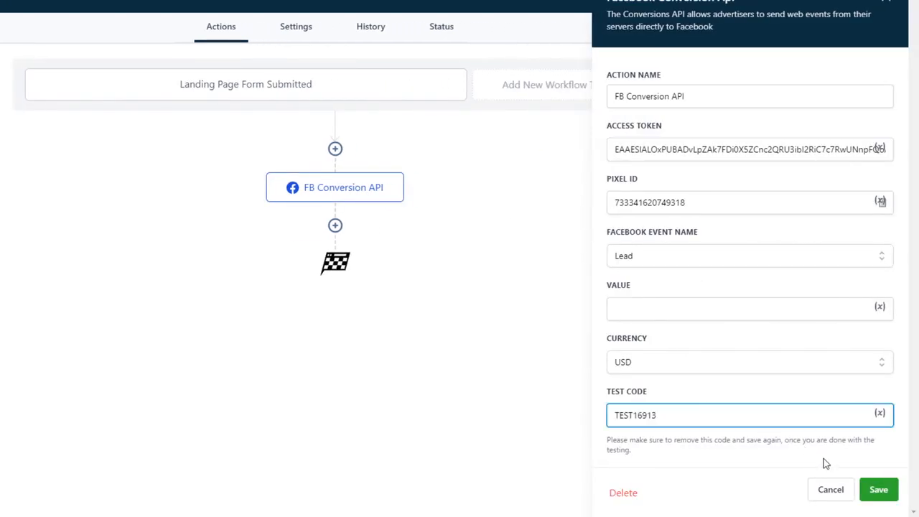
click(879, 490)
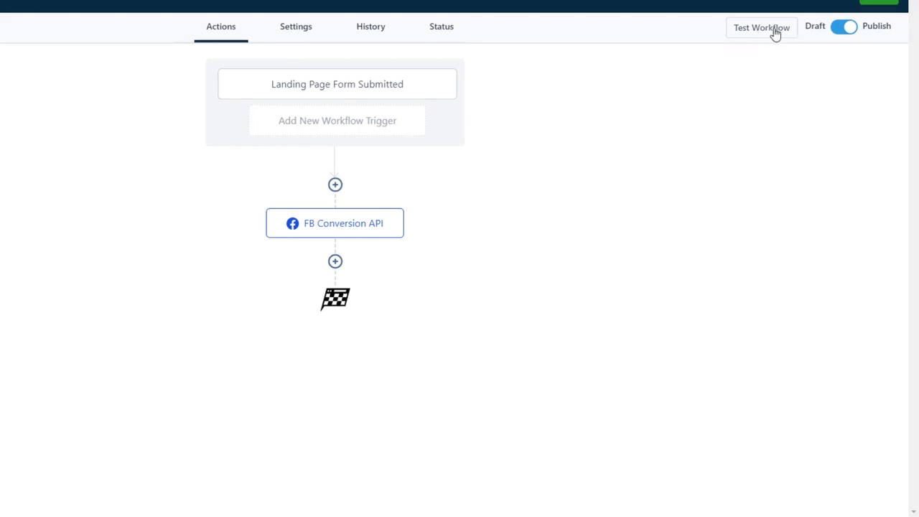
click(365, 89)
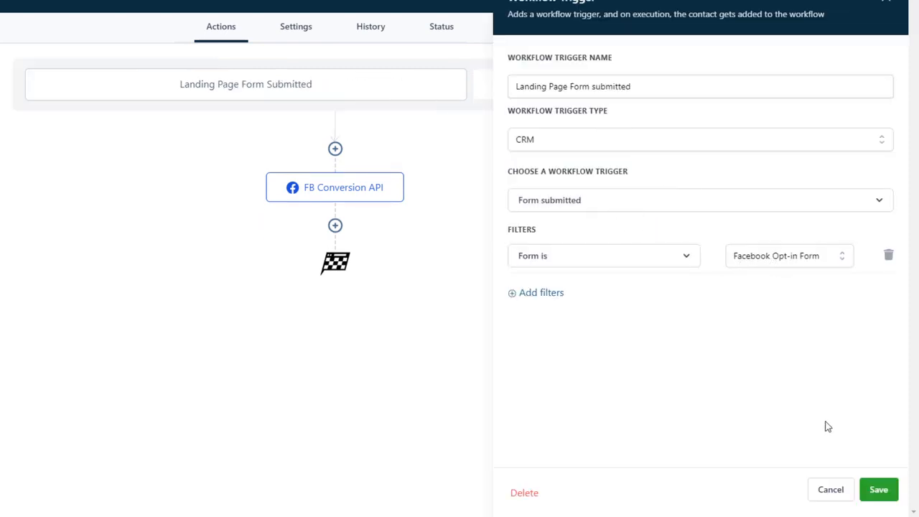
click(879, 493)
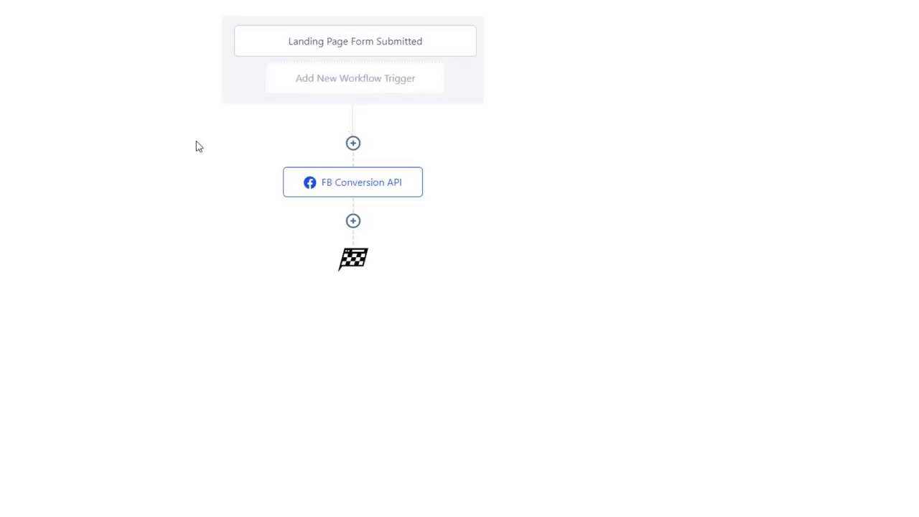
Remove the TEST16913 test code from the Conversion API action and save the workflow.
click(369, 189)
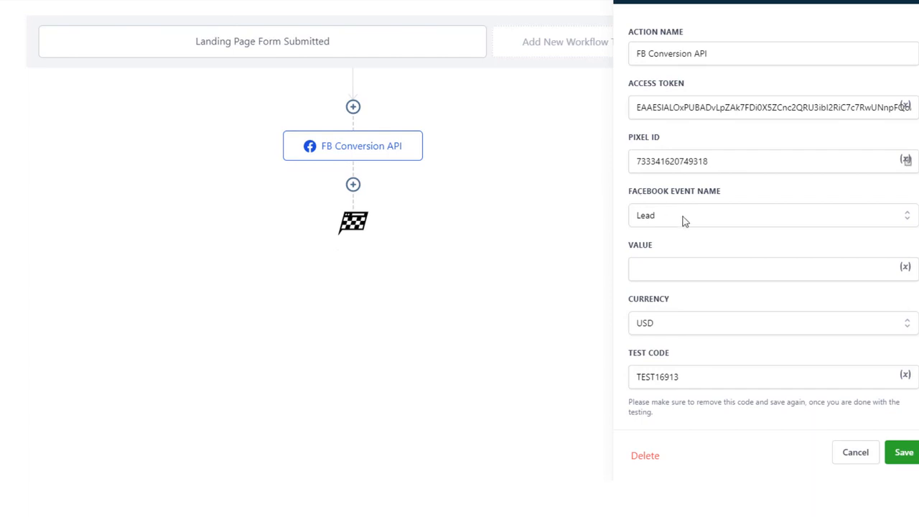
double_click(712, 379)
key(BackSpace)
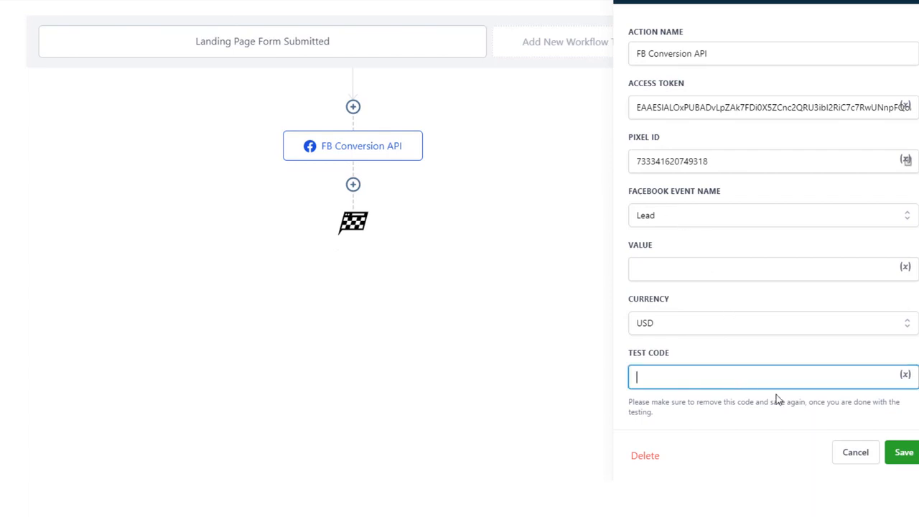
click(903, 452)
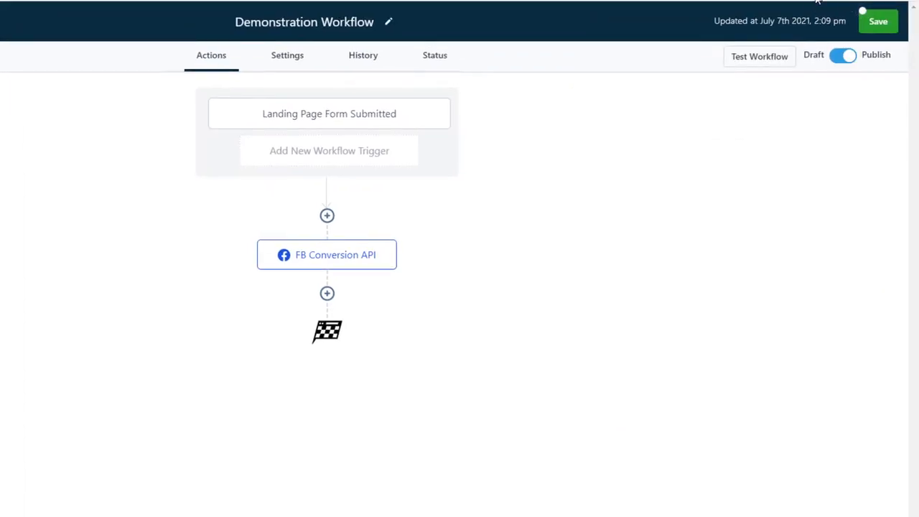
click(881, 25)
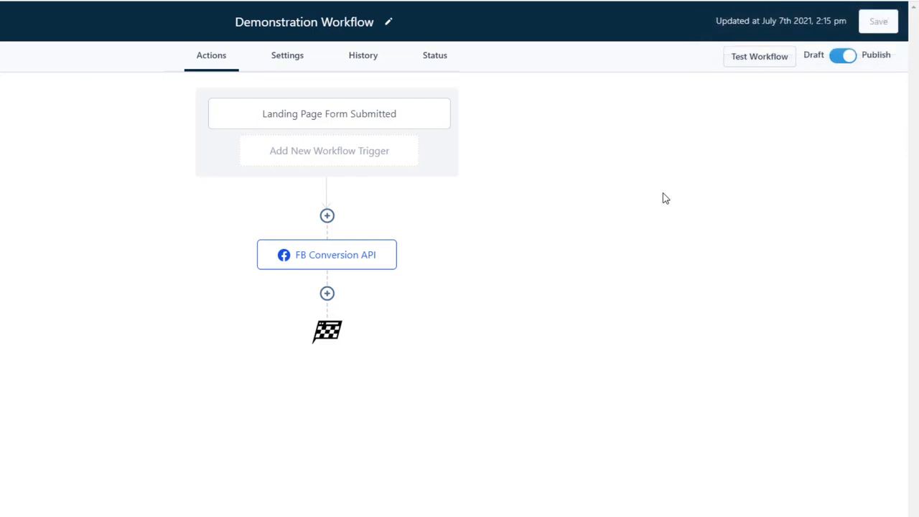
Add a second workflow trigger named 'Chat received' that fires on Customer replied.
click(351, 154)
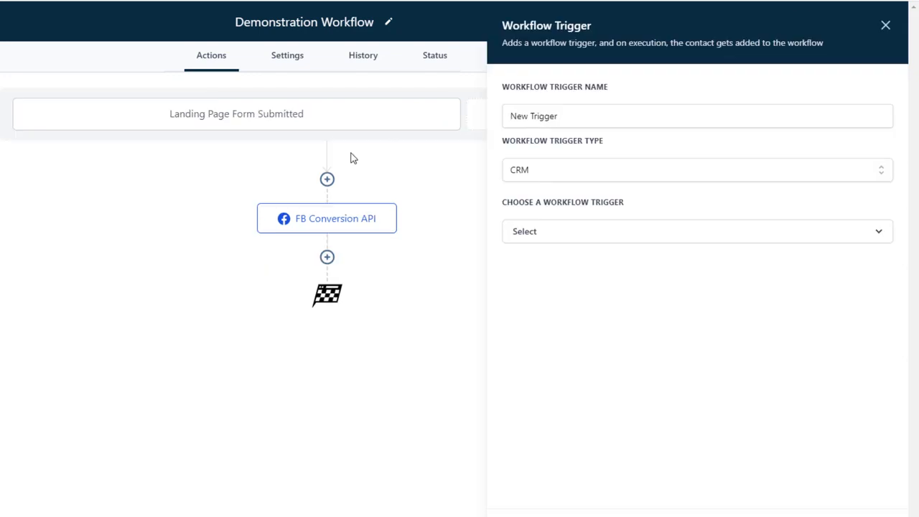
triple_click(594, 116)
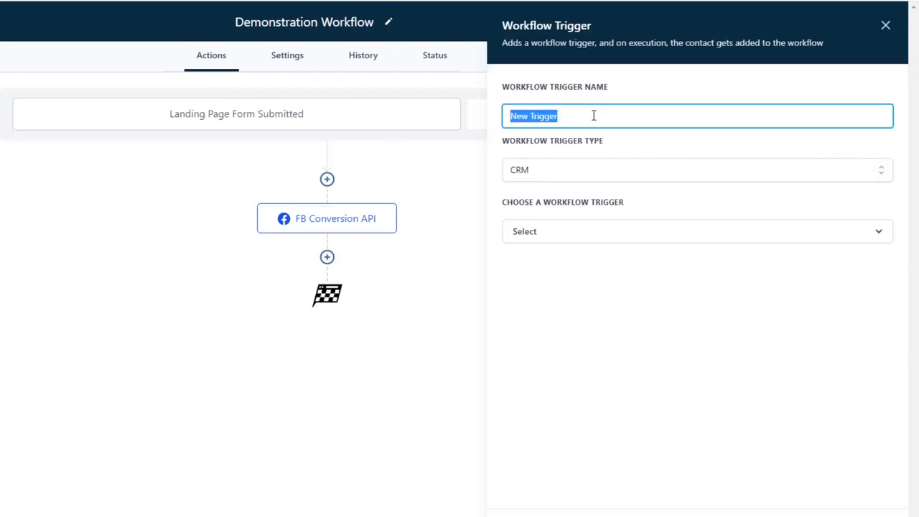
text(Chat re)
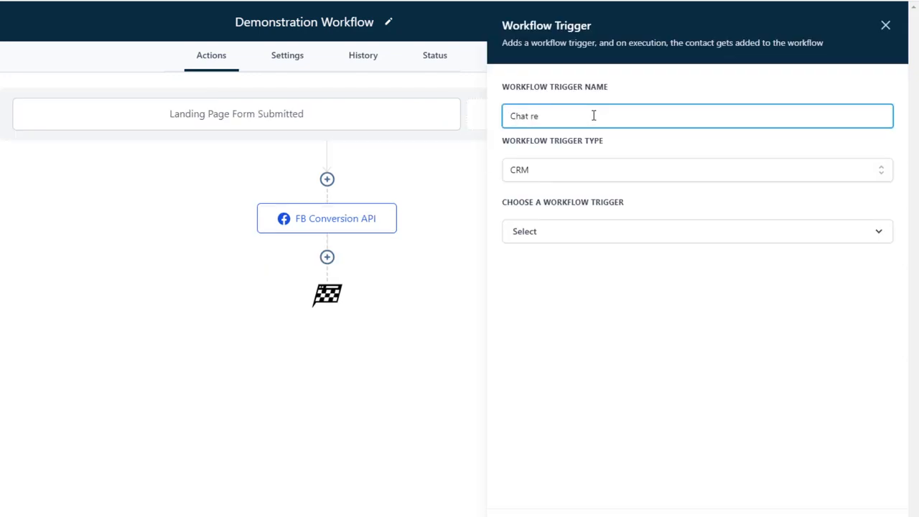
text(ceived)
click(615, 237)
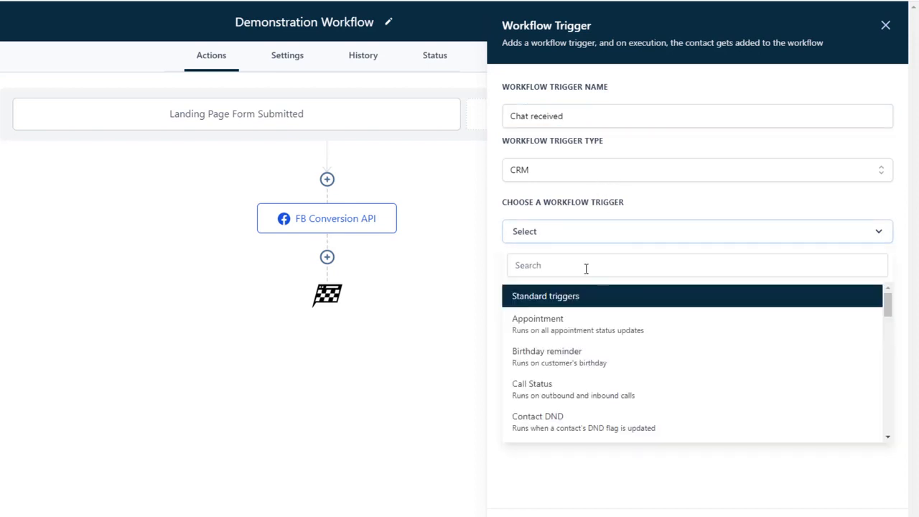
scroll(576, 380, down, 3)
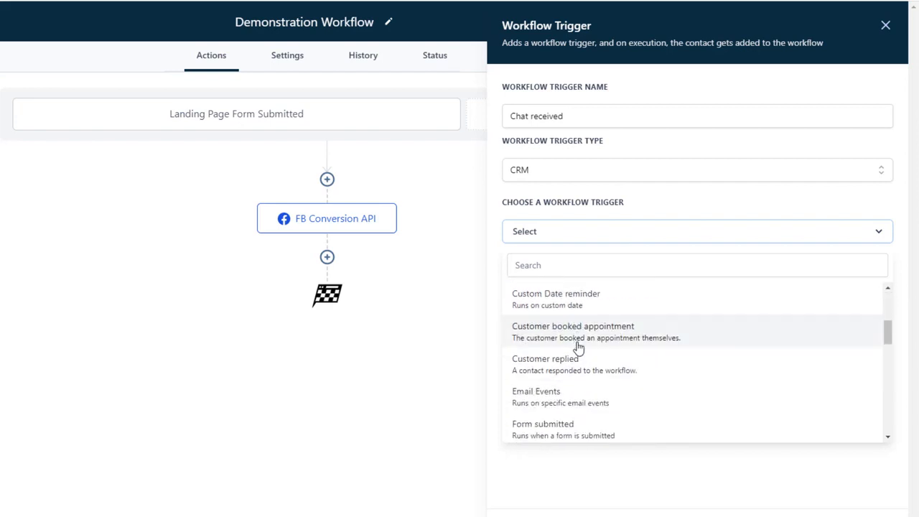
click(583, 368)
Filter the trigger to Reply channel = Chat Widget and save it.
click(538, 276)
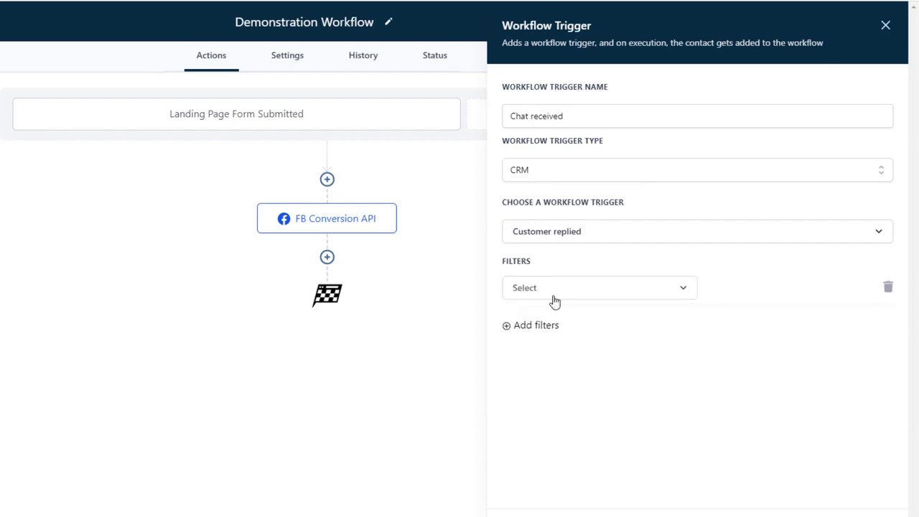
click(552, 296)
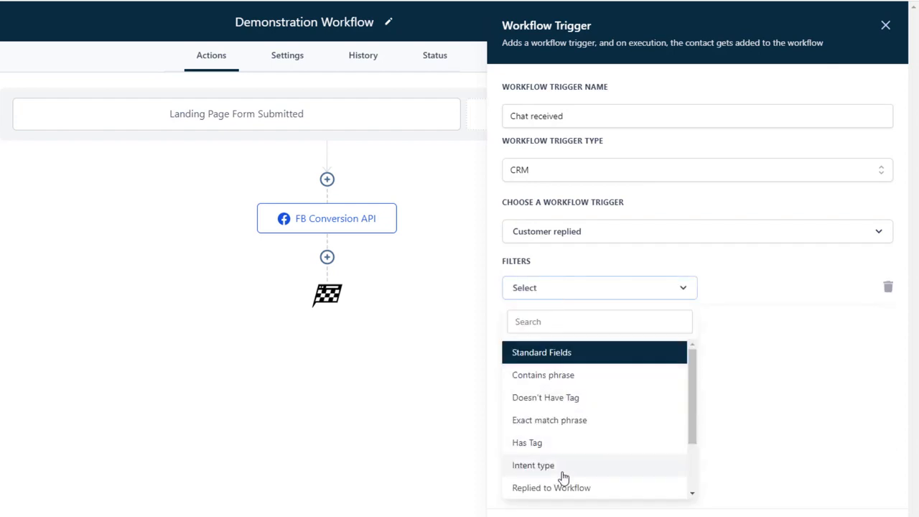
scroll(576, 467, down, 1)
click(573, 449)
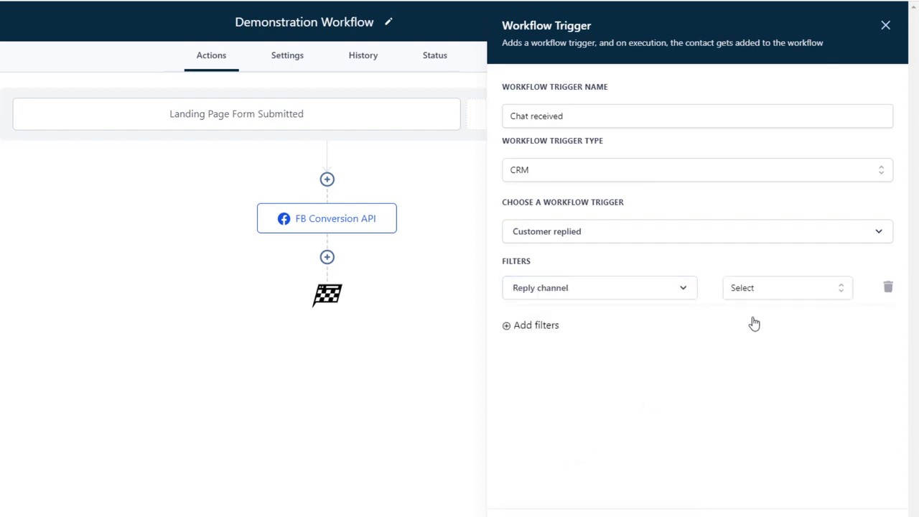
click(768, 294)
click(770, 414)
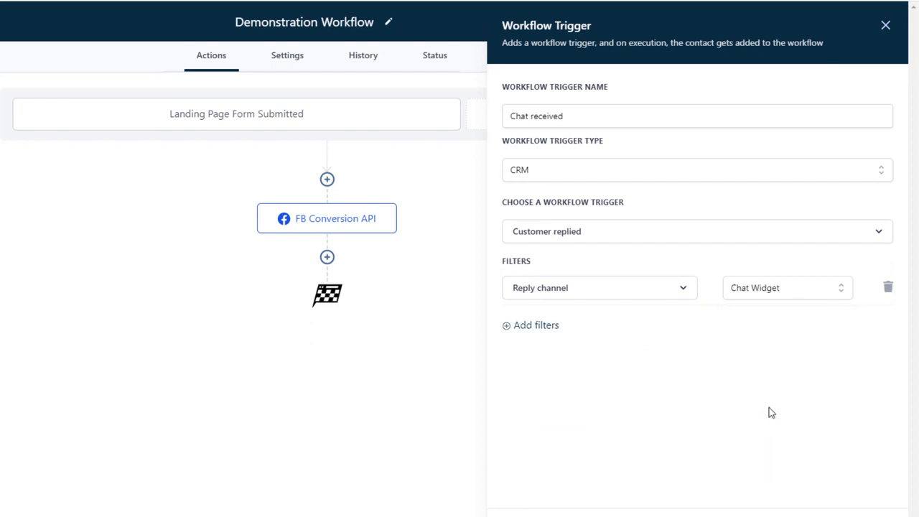
click(856, 515)
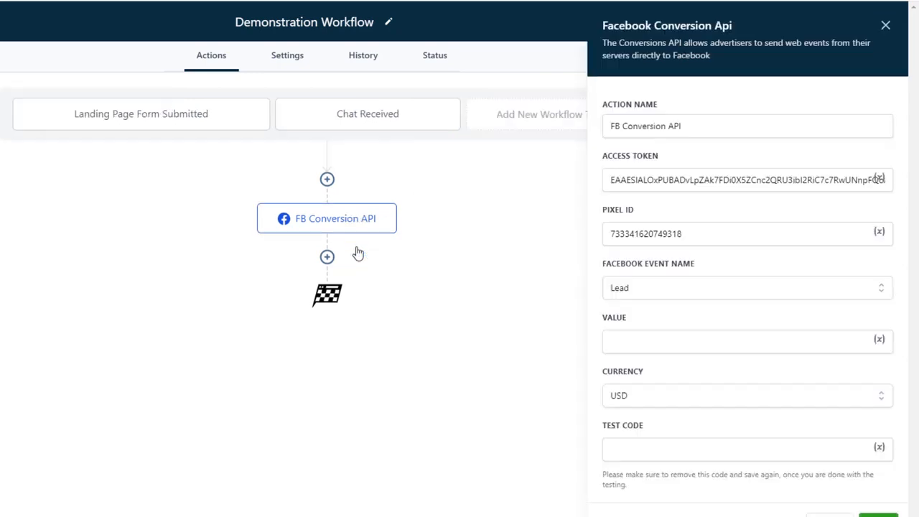
click(359, 255)
click(886, 25)
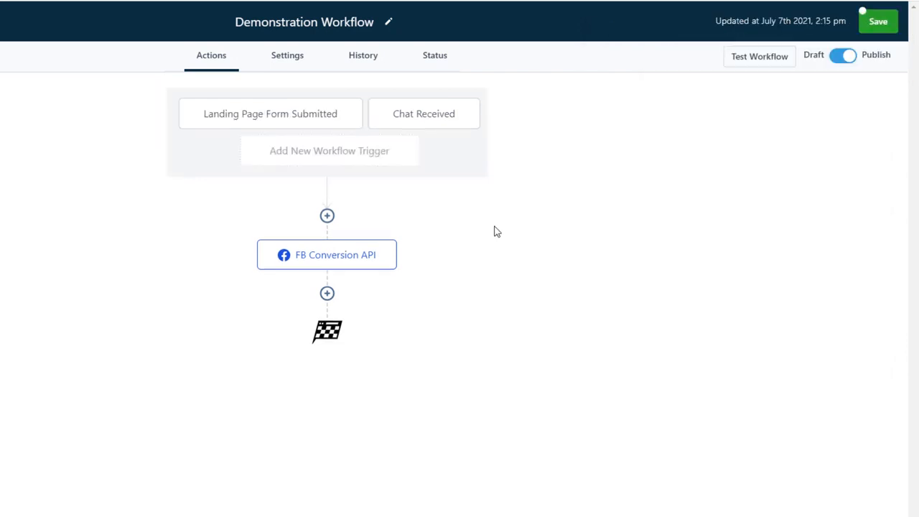